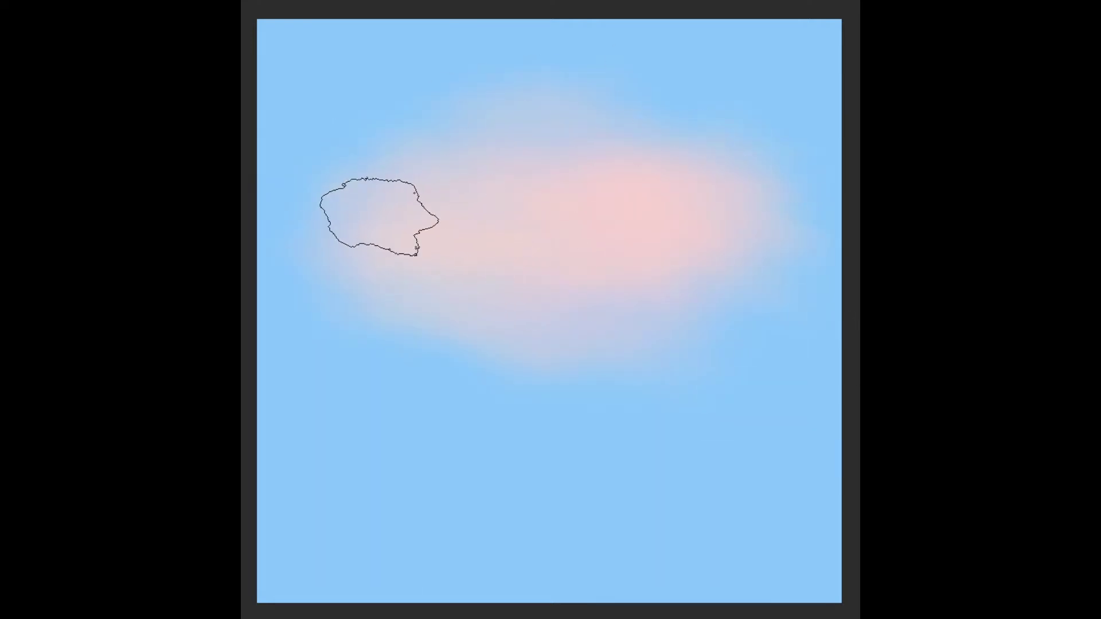
# Step: Add white highlights and purple shading across the first cloud
pyautogui.moveTo(381, 216)
pyautogui.mouseDown()
pyautogui.moveTo(669, 157)
pyautogui.moveTo(590, 216)
pyautogui.mouseUp()
pyautogui.moveTo(424, 253)
pyautogui.mouseDown()
pyautogui.moveTo(614, 239)
pyautogui.moveTo(734, 251)
pyautogui.mouseUp()
pyautogui.moveTo(555, 199)
pyautogui.mouseDown()
pyautogui.moveTo(528, 123)
pyautogui.moveTo(401, 197)
pyautogui.moveTo(462, 158)
pyautogui.moveTo(703, 128)
pyautogui.moveTo(591, 115)
pyautogui.moveTo(579, 136)
pyautogui.moveTo(565, 110)
pyautogui.mouseUp()
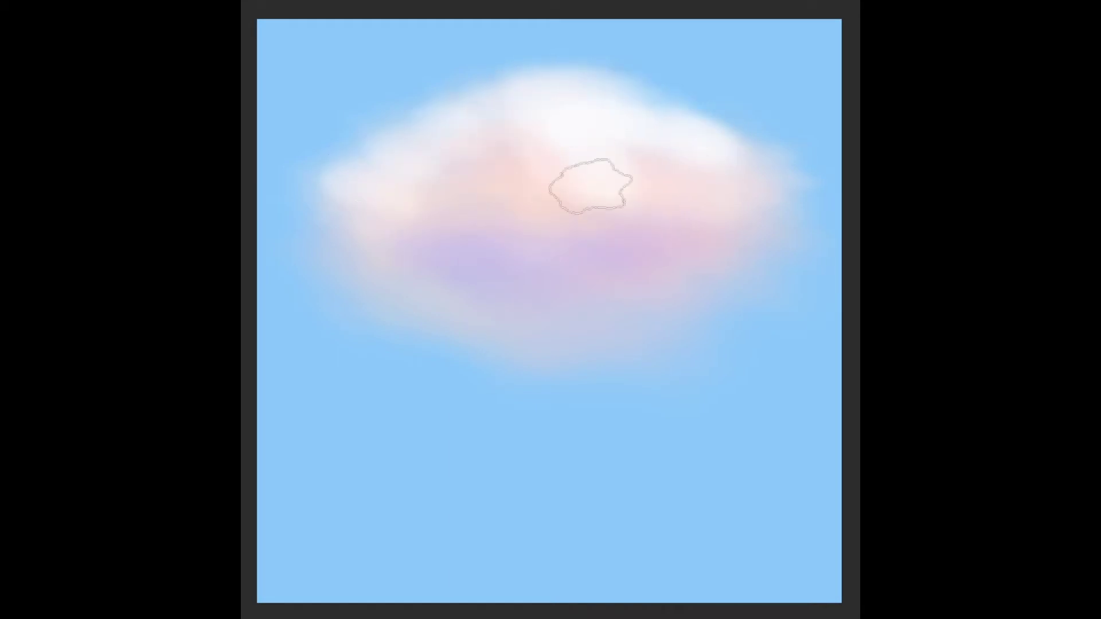
# Step: Deepen the cloud's purple patch with a sampled tone, then shrink it into the top-left corner
pyautogui.keyDown('alt'); pyautogui.click(600, 253); pyautogui.keyUp('alt')
pyautogui.moveTo(600, 253); pyautogui.dragTo(582, 275)
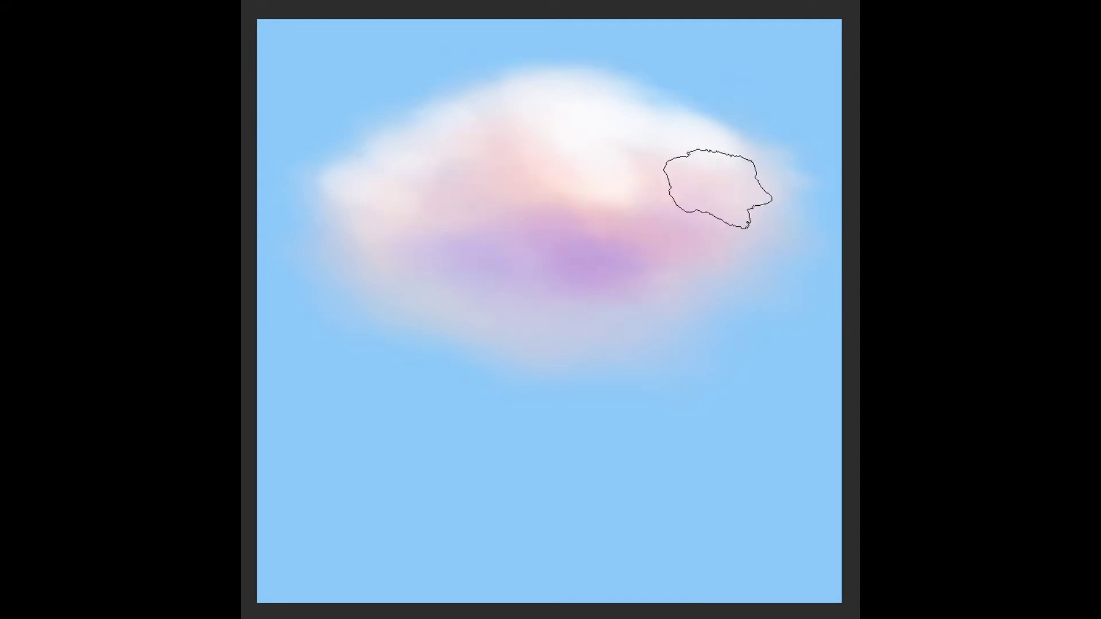
pyautogui.hotkey('ctrl', 't')
pyautogui.moveTo(840, 426)
pyautogui.mouseDown()
pyautogui.moveTo(572, 239)
pyautogui.moveTo(500, 204)
pyautogui.mouseUp()
# Step: Confirm the first cloud's placement and paint a large peach-pink cloud with purple shading and white highlights
pyautogui.press('Return')
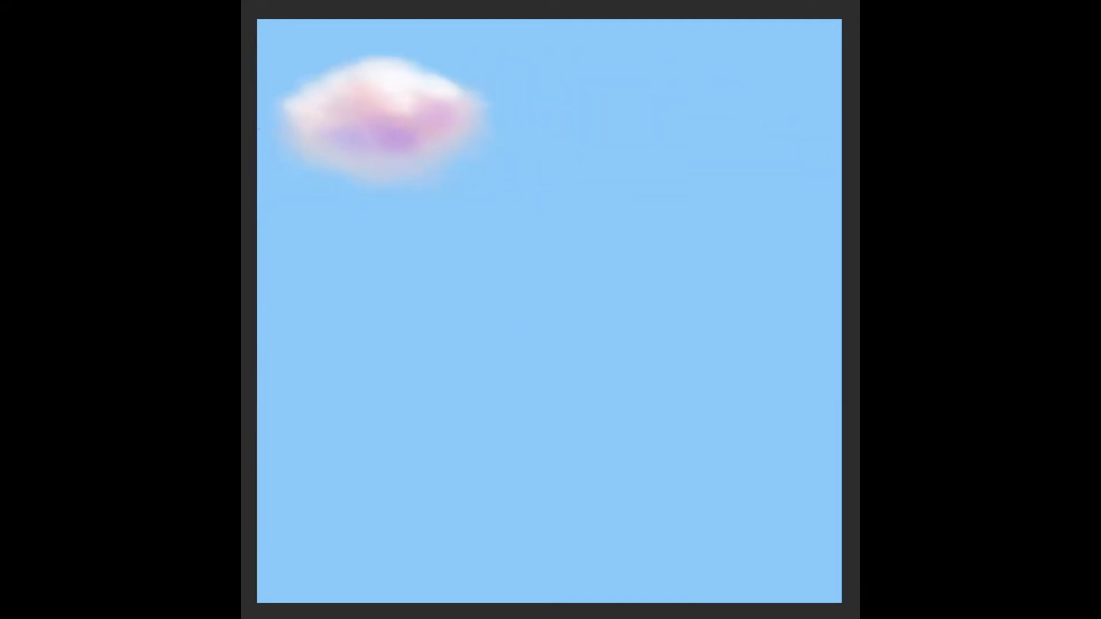
pyautogui.moveTo(401, 336)
pyautogui.mouseDown()
pyautogui.moveTo(491, 364)
pyautogui.moveTo(700, 319)
pyautogui.moveTo(436, 258)
pyautogui.mouseUp()
pyautogui.moveTo(504, 394)
pyautogui.mouseDown()
pyautogui.moveTo(732, 362)
pyautogui.moveTo(646, 422)
pyautogui.mouseUp()
pyautogui.moveTo(498, 306)
pyautogui.mouseDown()
pyautogui.moveTo(614, 344)
pyautogui.moveTo(430, 307)
pyautogui.moveTo(394, 418)
pyautogui.moveTo(614, 278)
pyautogui.moveTo(700, 282)
pyautogui.moveTo(762, 226)
pyautogui.mouseUp()
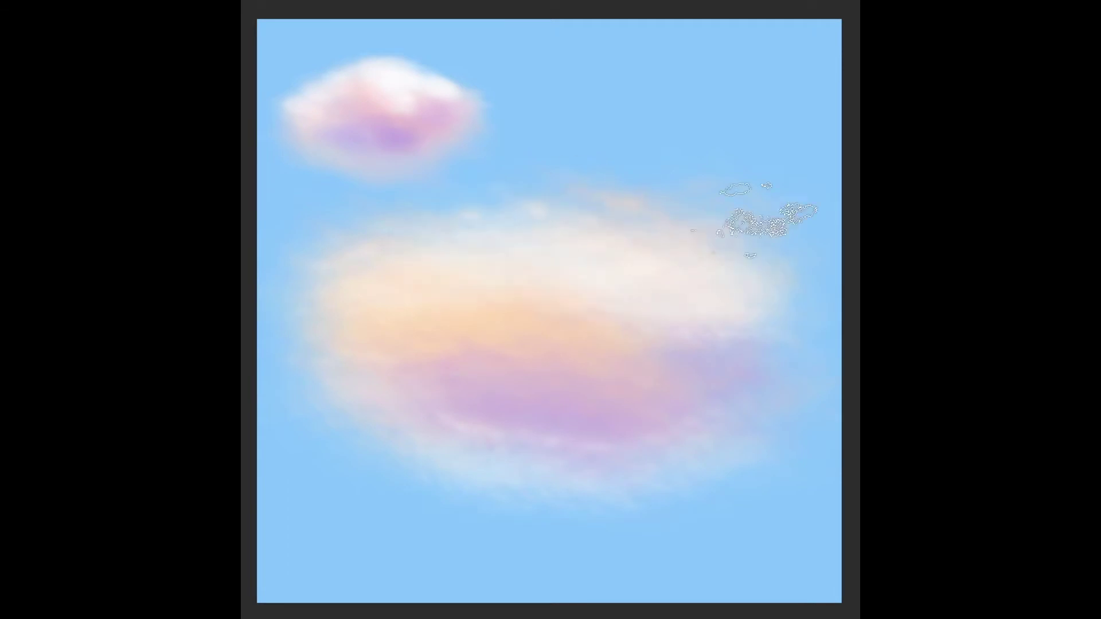
pyautogui.moveTo(402, 390)
pyautogui.mouseDown()
pyautogui.moveTo(540, 430)
pyautogui.moveTo(579, 427)
pyautogui.mouseUp()
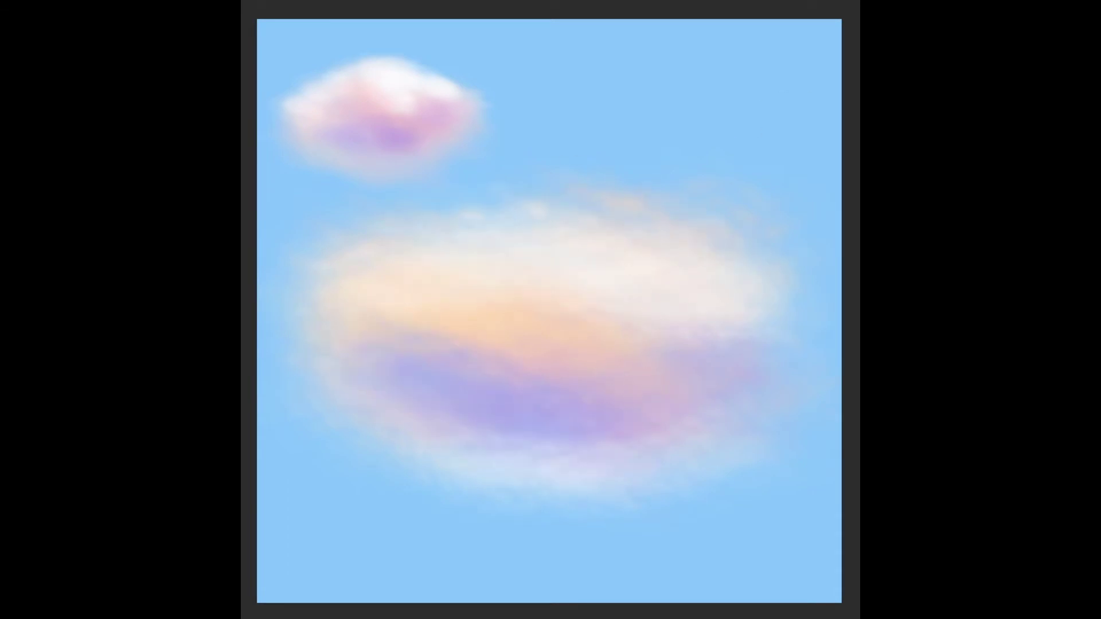
# Step: Add a peach-orange band across the large cloud and soften it with white-pink tones
pyautogui.moveTo(401, 342); pyautogui.dragTo(708, 356)
pyautogui.moveTo(528, 284); pyautogui.dragTo(738, 356)
pyautogui.keyDown('alt'); pyautogui.click(636, 253); pyautogui.keyUp('alt')
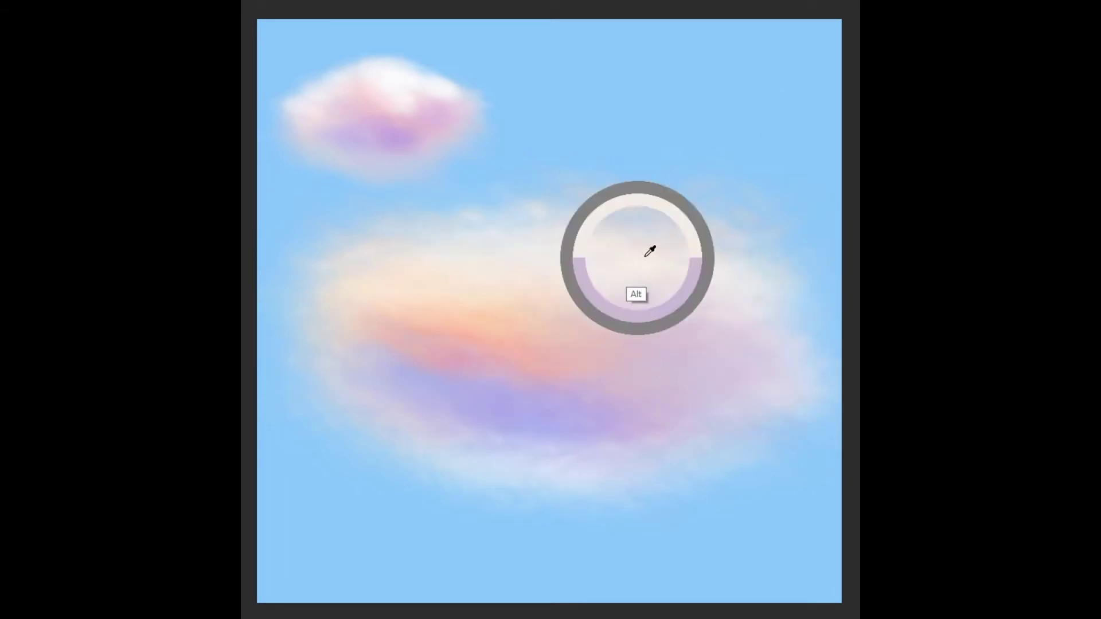
pyautogui.moveTo(298, 230)
pyautogui.mouseDown()
pyautogui.moveTo(406, 380)
pyautogui.moveTo(699, 373)
pyautogui.mouseUp()
# Step: Scale the large cloud down into the upper right and soften its right edge
pyautogui.hotkey('ctrl', 't')
pyautogui.moveTo(843, 542); pyautogui.dragTo(566, 349)
pyautogui.moveTo(533, 307); pyautogui.dragTo(779, 231)
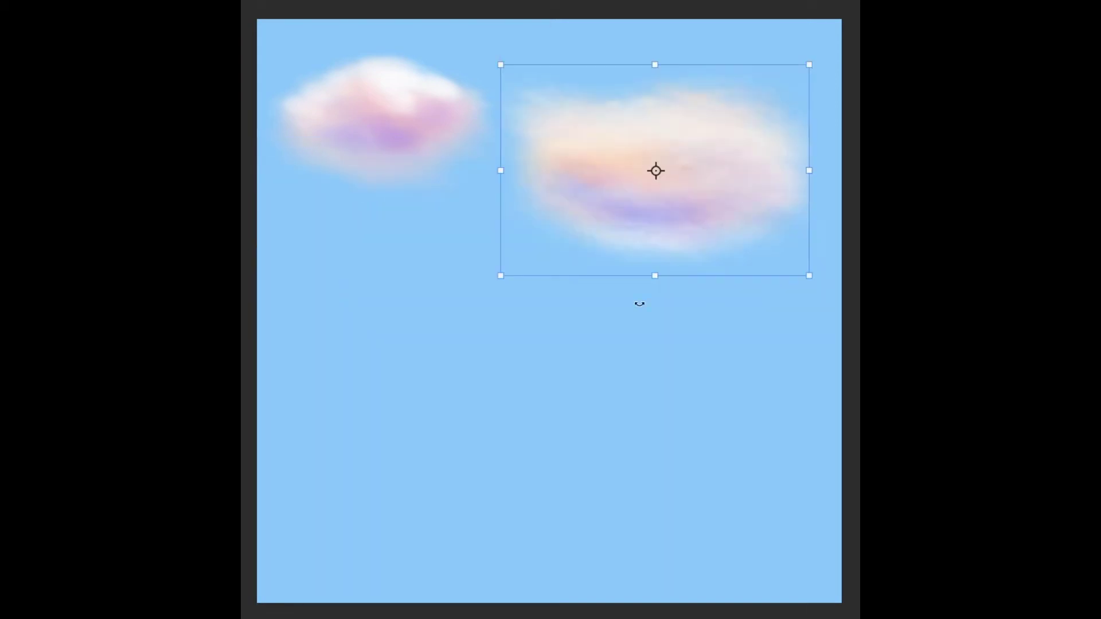
pyautogui.press('Return')
pyautogui.moveTo(814, 143); pyautogui.dragTo(803, 230)
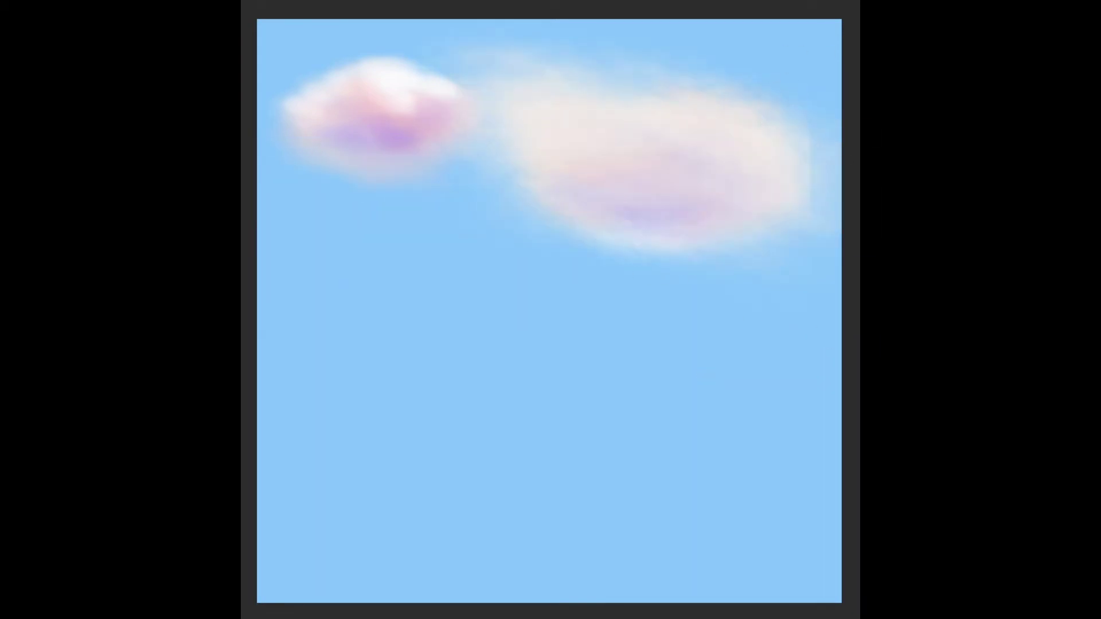
# Step: Paint a pink-white cloud in the lower middle with a white top and lavender base
pyautogui.moveTo(355, 402)
pyautogui.mouseDown()
pyautogui.moveTo(516, 381)
pyautogui.moveTo(614, 405)
pyautogui.mouseUp()
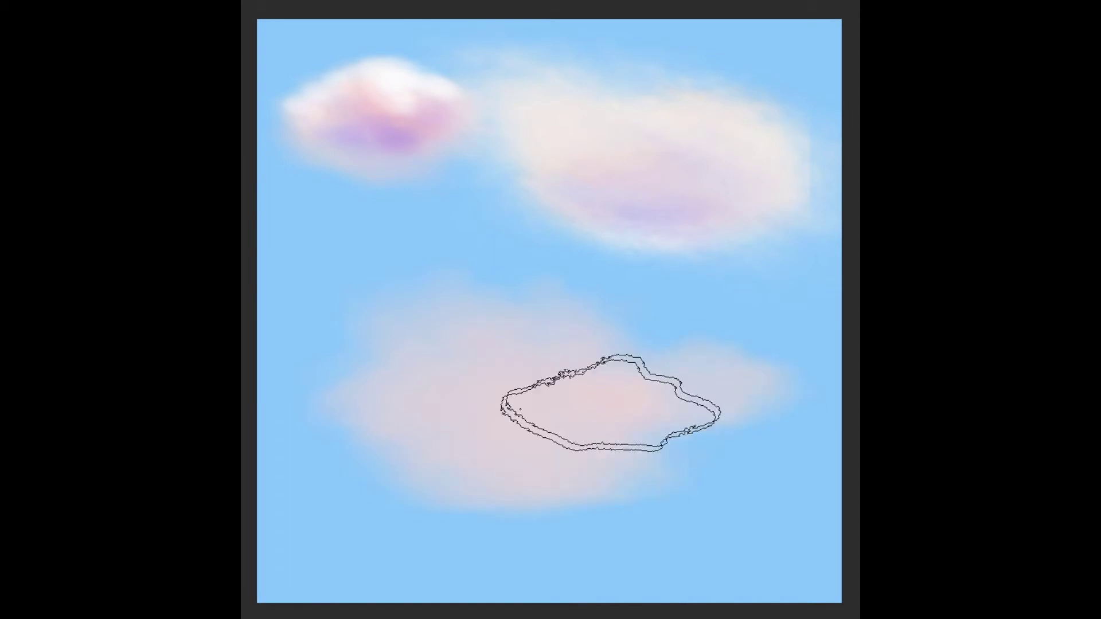
pyautogui.moveTo(514, 383); pyautogui.dragTo(717, 355)
pyautogui.moveTo(573, 413)
pyautogui.mouseDown()
pyautogui.moveTo(422, 388)
pyautogui.moveTo(671, 401)
pyautogui.moveTo(671, 387)
pyautogui.moveTo(533, 344)
pyautogui.mouseUp()
# Step: Shrink that cloud up-left beneath the top clouds and add faint white haze around them
pyautogui.hotkey('ctrl', 't')
pyautogui.moveTo(838, 530)
pyautogui.mouseDown()
pyautogui.moveTo(548, 351)
pyautogui.moveTo(590, 273)
pyautogui.mouseUp()
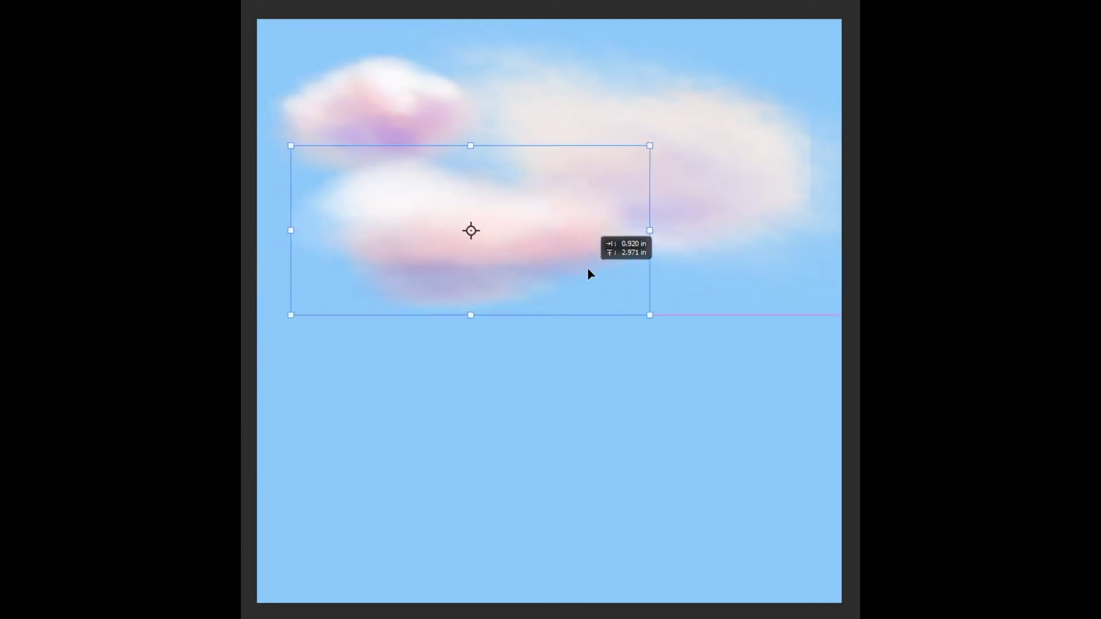
pyautogui.press('Return')
pyautogui.moveTo(418, 315); pyautogui.dragTo(608, 339)
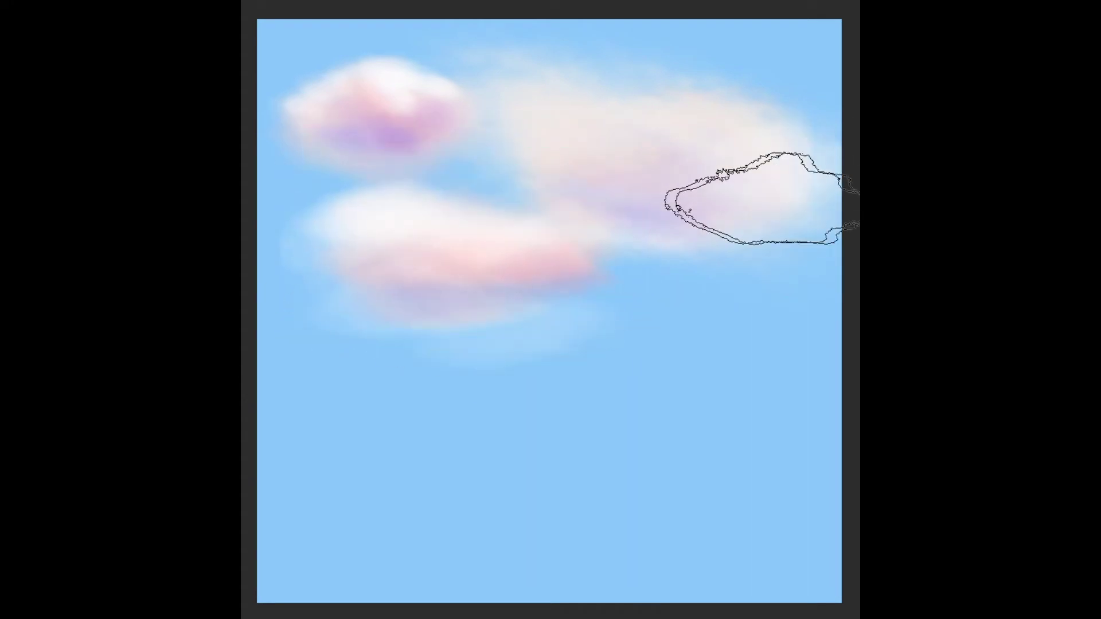
pyautogui.moveTo(573, 229)
pyautogui.mouseDown()
pyautogui.moveTo(430, 184)
pyautogui.moveTo(402, 115)
pyautogui.mouseUp()
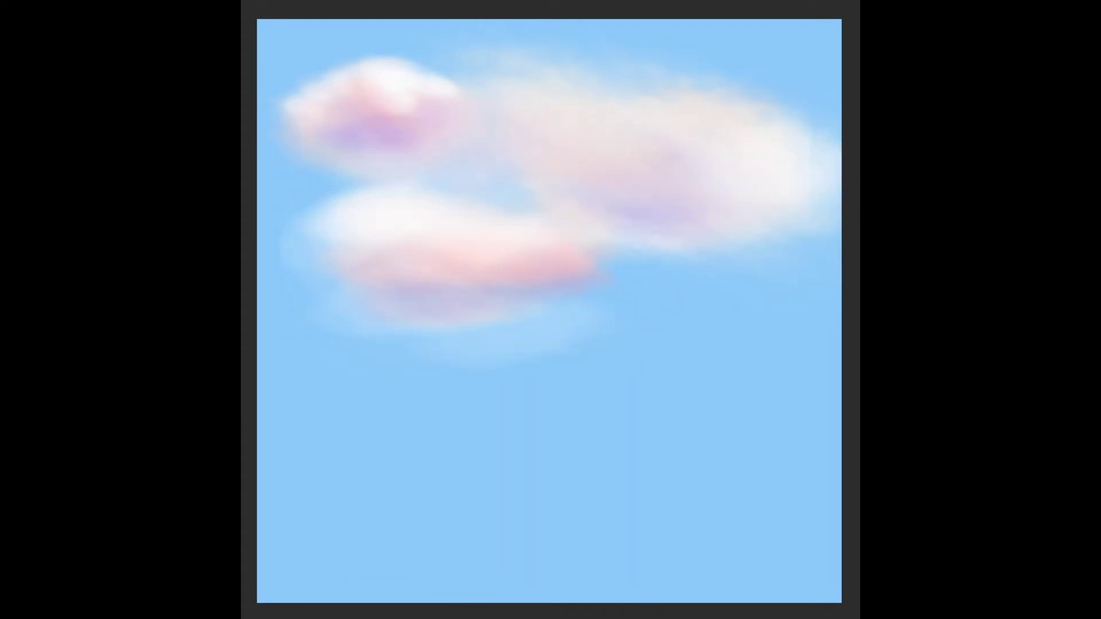
# Step: Paint a white-lavender cloud with purple shading, then shrink it and move it up-right
pyautogui.moveTo(413, 431)
pyautogui.mouseDown()
pyautogui.moveTo(563, 450)
pyautogui.moveTo(521, 508)
pyautogui.mouseUp()
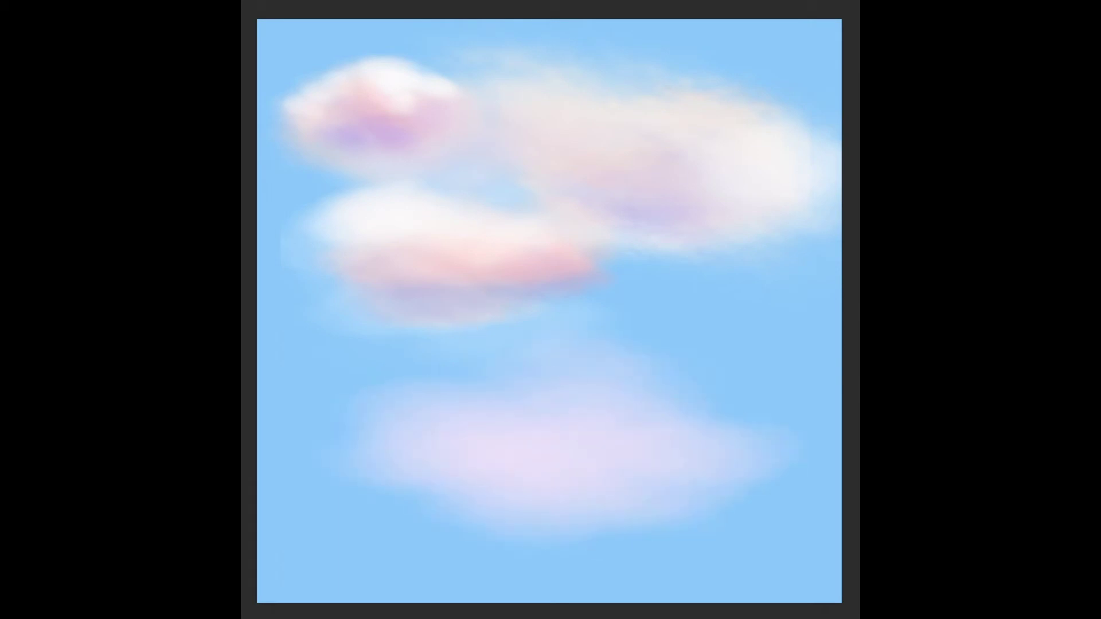
pyautogui.moveTo(458, 493)
pyautogui.mouseDown()
pyautogui.moveTo(610, 494)
pyautogui.moveTo(609, 484)
pyautogui.moveTo(487, 449)
pyautogui.moveTo(418, 394)
pyautogui.moveTo(739, 436)
pyautogui.moveTo(418, 521)
pyautogui.moveTo(730, 497)
pyautogui.mouseUp()
pyautogui.hotkey('ctrl', 't')
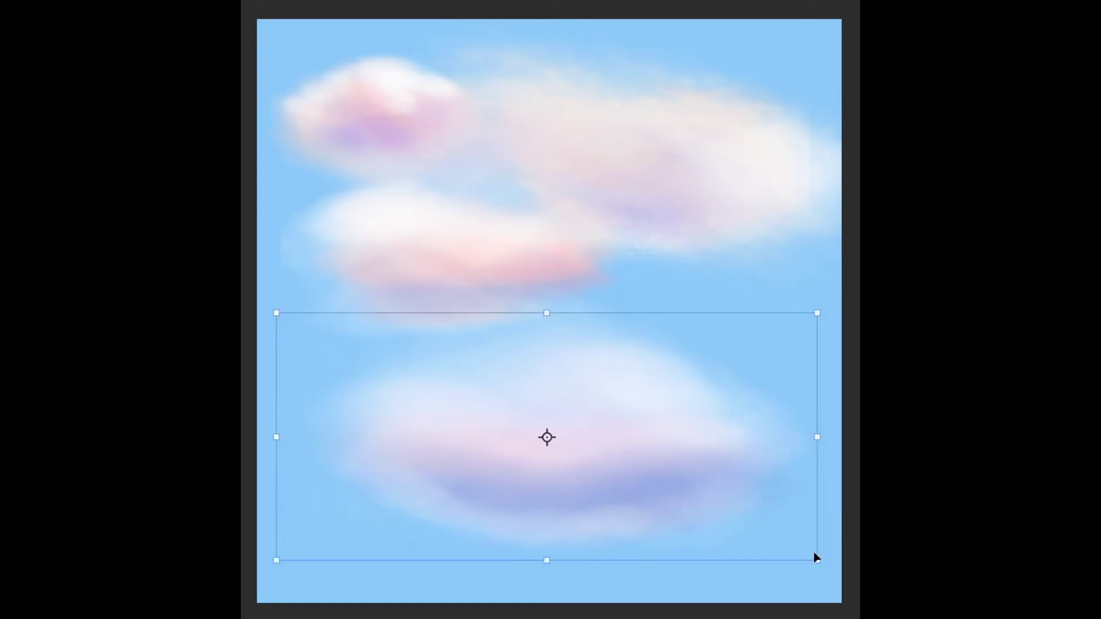
pyautogui.moveTo(816, 559); pyautogui.dragTo(594, 456)
pyautogui.moveTo(546, 420); pyautogui.dragTo(741, 313)
pyautogui.press('Return')
# Step: Brighten the previous cloud's base and paint a soft pink cloud low with purple-blue base and white
pyautogui.moveTo(590, 322); pyautogui.dragTo(364, 300)
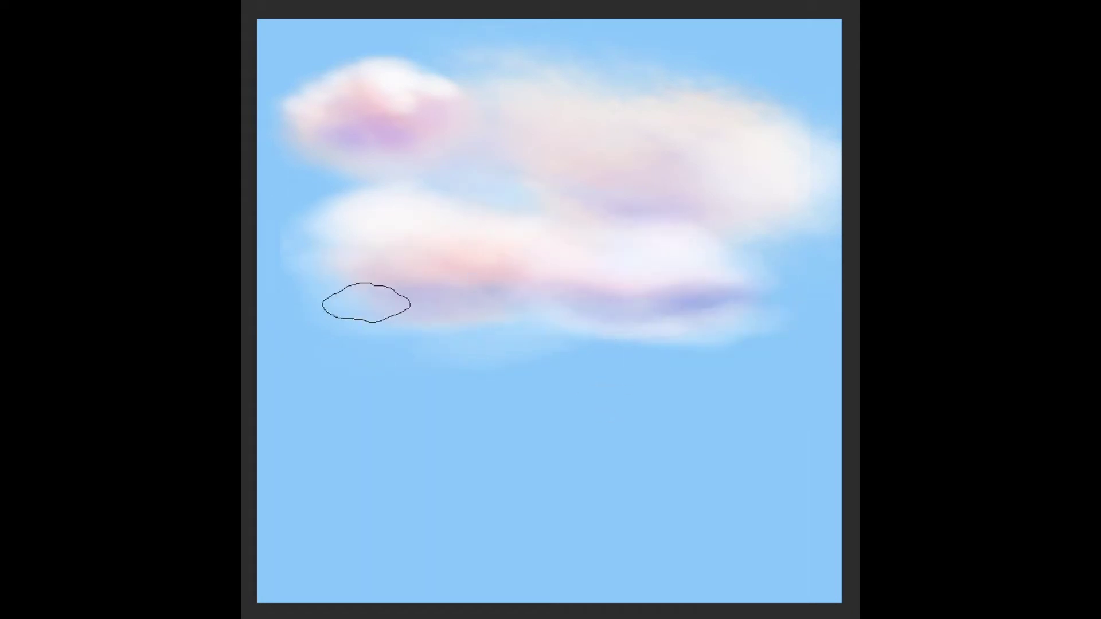
pyautogui.moveTo(344, 402)
pyautogui.mouseDown()
pyautogui.moveTo(393, 445)
pyautogui.moveTo(634, 484)
pyautogui.moveTo(436, 453)
pyautogui.mouseUp()
pyautogui.moveTo(458, 489); pyautogui.dragTo(648, 485)
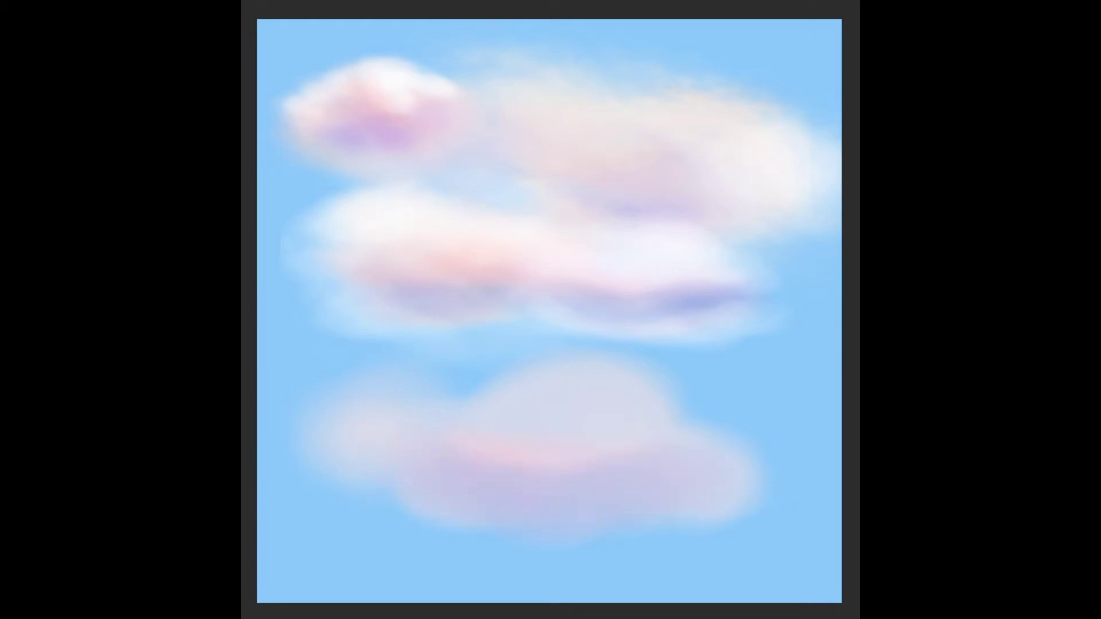
pyautogui.moveTo(401, 401); pyautogui.dragTo(734, 445)
pyautogui.moveTo(342, 462); pyautogui.dragTo(620, 497)
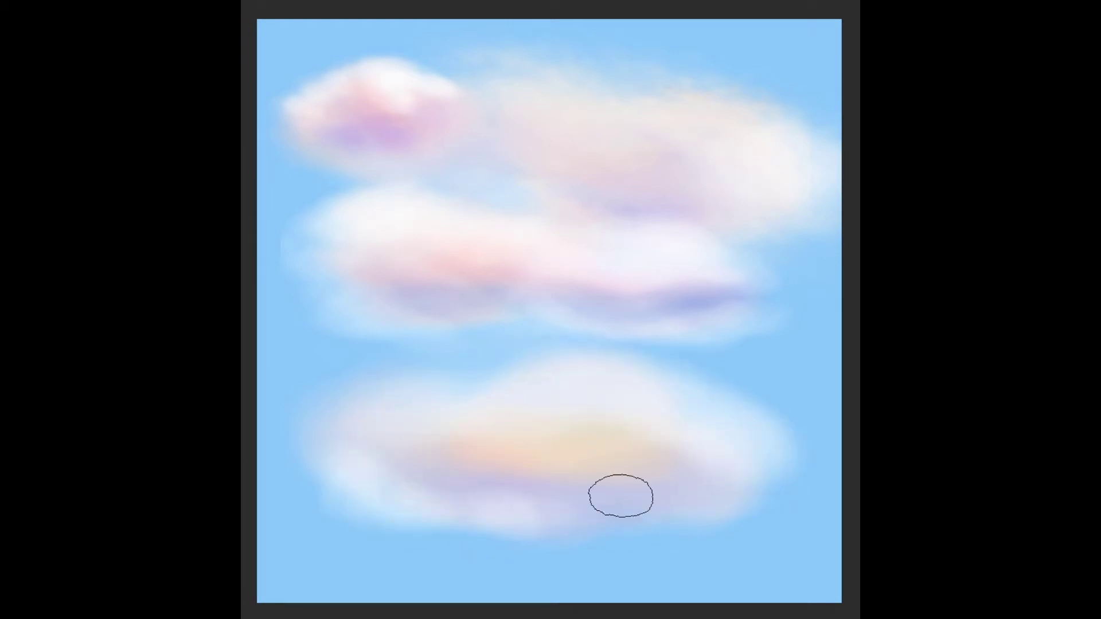
# Step: Shrink the small pink cloud and move it to the right in the lower sky
pyautogui.hotkey('ctrl', 't')
pyautogui.moveTo(760, 467)
pyautogui.mouseDown()
pyautogui.moveTo(725, 401)
pyautogui.moveTo(771, 411)
pyautogui.mouseUp()
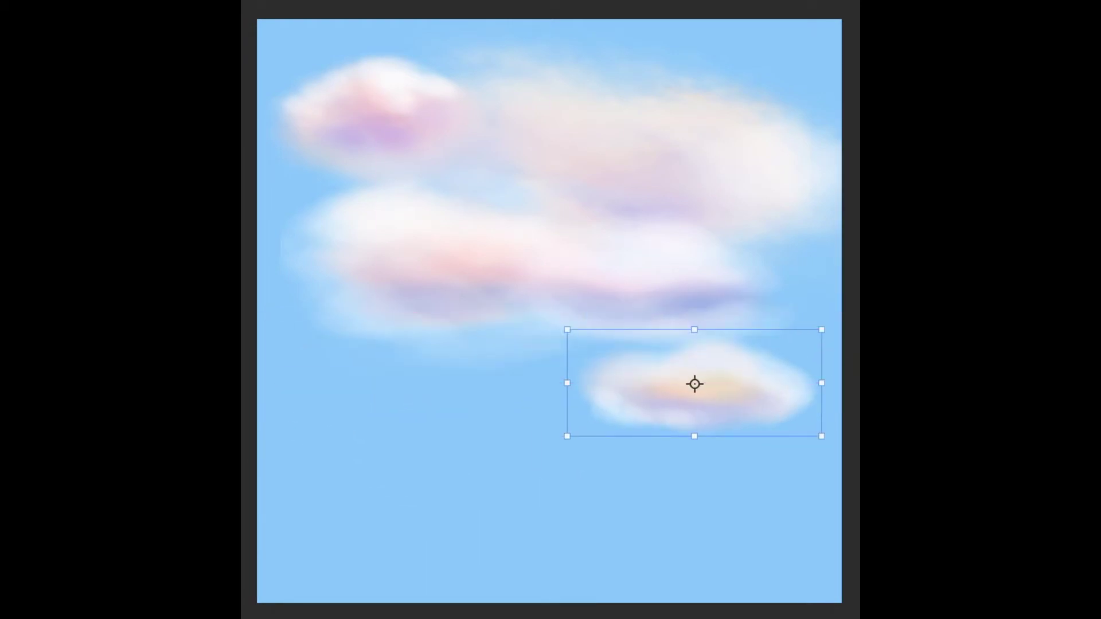
pyautogui.press('Return')
# Step: Paint a second pastel cloud with white mass and shrink it into the lower left
pyautogui.moveTo(436, 407)
pyautogui.mouseDown()
pyautogui.moveTo(389, 484)
pyautogui.moveTo(469, 528)
pyautogui.moveTo(620, 436)
pyautogui.mouseUp()
pyautogui.moveTo(339, 441)
pyautogui.mouseDown()
pyautogui.moveTo(552, 435)
pyautogui.moveTo(339, 523)
pyautogui.moveTo(374, 545)
pyautogui.moveTo(487, 525)
pyautogui.mouseUp()
pyautogui.hotkey('ctrl', 't')
pyautogui.moveTo(756, 601); pyautogui.dragTo(511, 408)
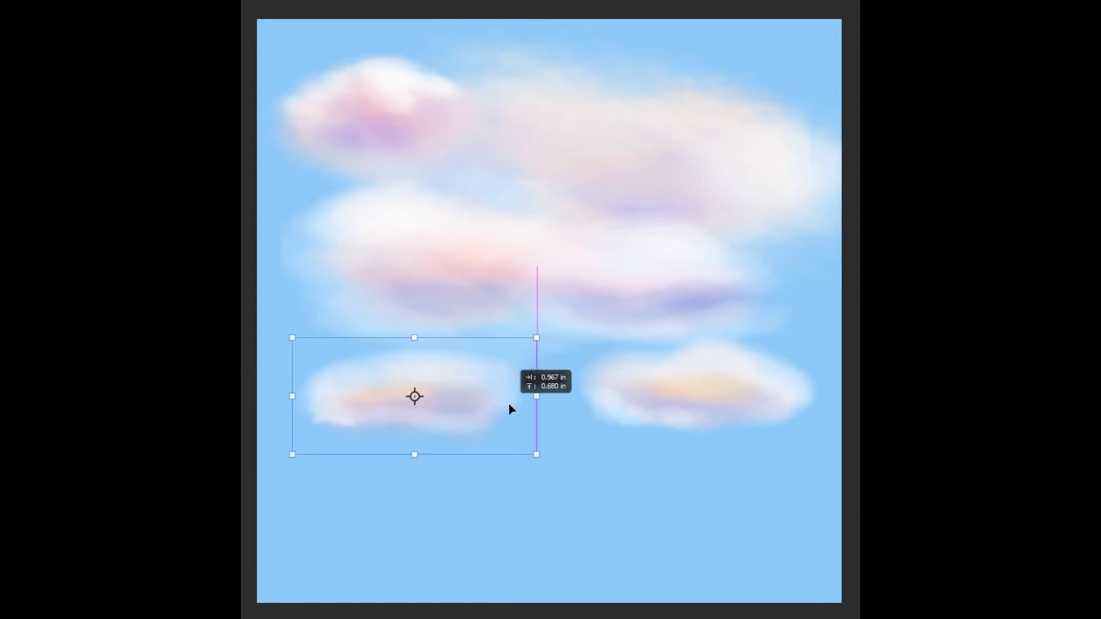
pyautogui.press('Return')
# Step: Blend white, blue and peach haze between all the clouds
pyautogui.moveTo(602, 430)
pyautogui.mouseDown()
pyautogui.moveTo(307, 368)
pyautogui.moveTo(504, 176)
pyautogui.mouseUp()
pyautogui.moveTo(694, 556)
pyautogui.mouseDown()
pyautogui.moveTo(786, 97)
pyautogui.moveTo(418, 553)
pyautogui.moveTo(633, 486)
pyautogui.mouseUp()
pyautogui.moveTo(791, 568)
pyautogui.mouseDown()
pyautogui.moveTo(504, 365)
pyautogui.moveTo(659, 315)
pyautogui.moveTo(570, 209)
pyautogui.moveTo(358, 301)
pyautogui.mouseUp()
pyautogui.keyDown('alt'); pyautogui.click(738, 413); pyautogui.keyUp('alt')
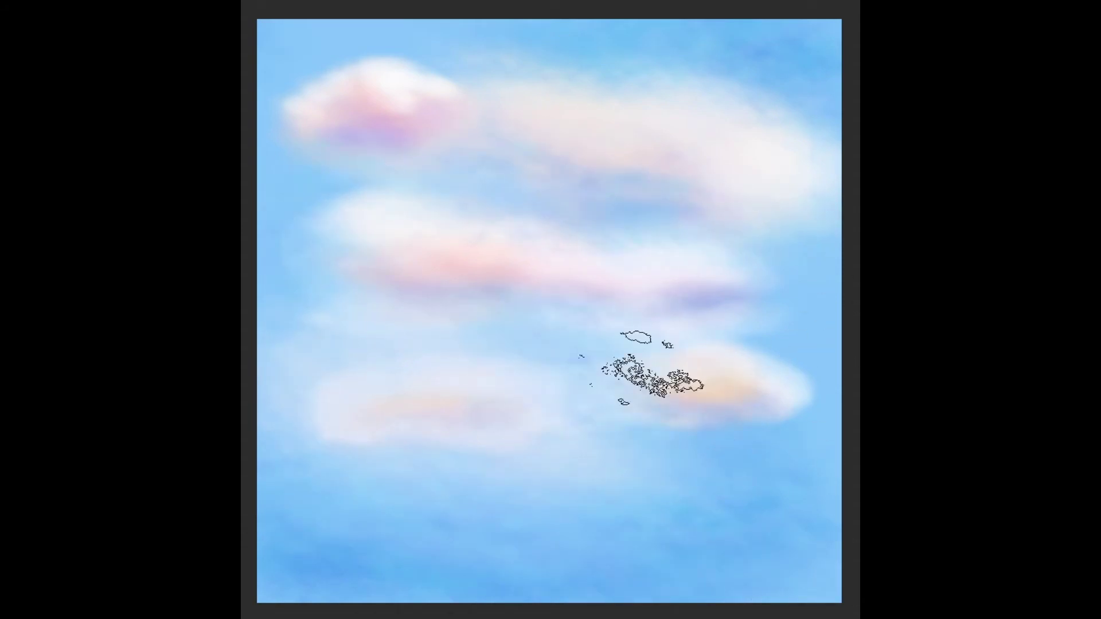
# Step: Spread peach haze centrally, wash blue-teal haze over the right sky and centre, then white haze low
pyautogui.moveTo(644, 373)
pyautogui.mouseDown()
pyautogui.moveTo(535, 319)
pyautogui.moveTo(579, 459)
pyautogui.moveTo(746, 413)
pyautogui.mouseUp()
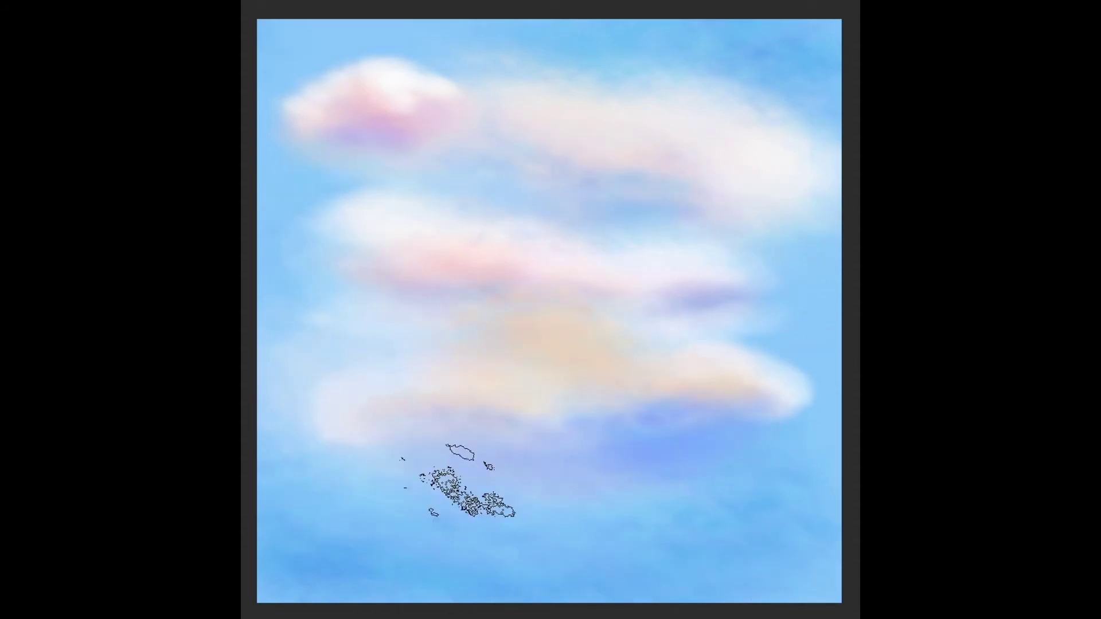
pyautogui.moveTo(542, 433); pyautogui.dragTo(695, 484)
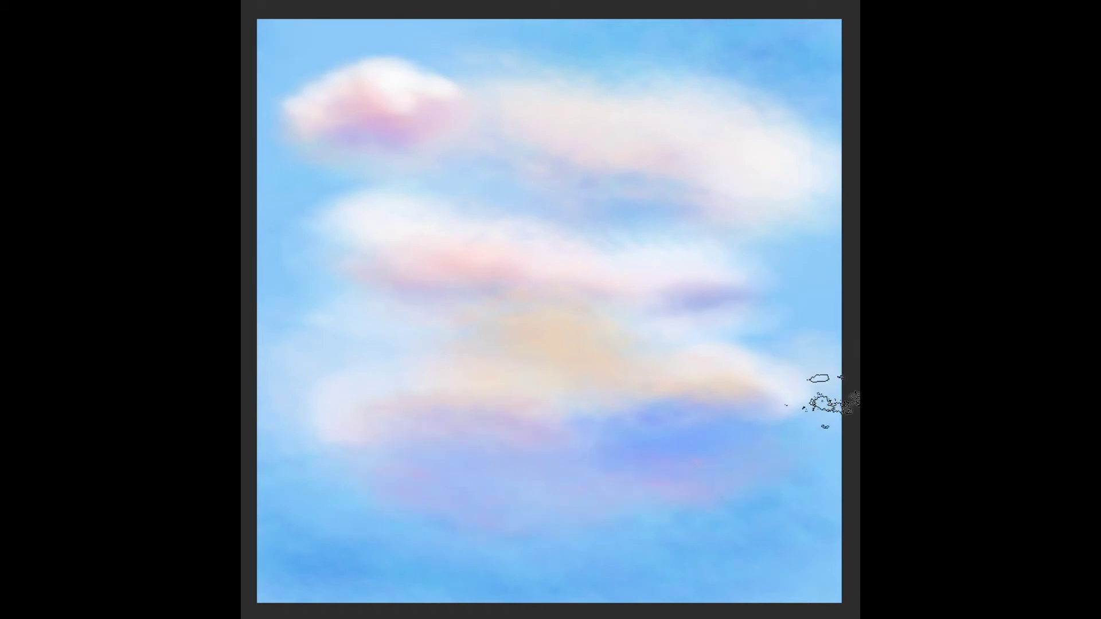
pyautogui.moveTo(808, 241); pyautogui.dragTo(746, 321)
pyautogui.moveTo(510, 356)
pyautogui.mouseDown()
pyautogui.moveTo(452, 331)
pyautogui.moveTo(654, 333)
pyautogui.mouseUp()
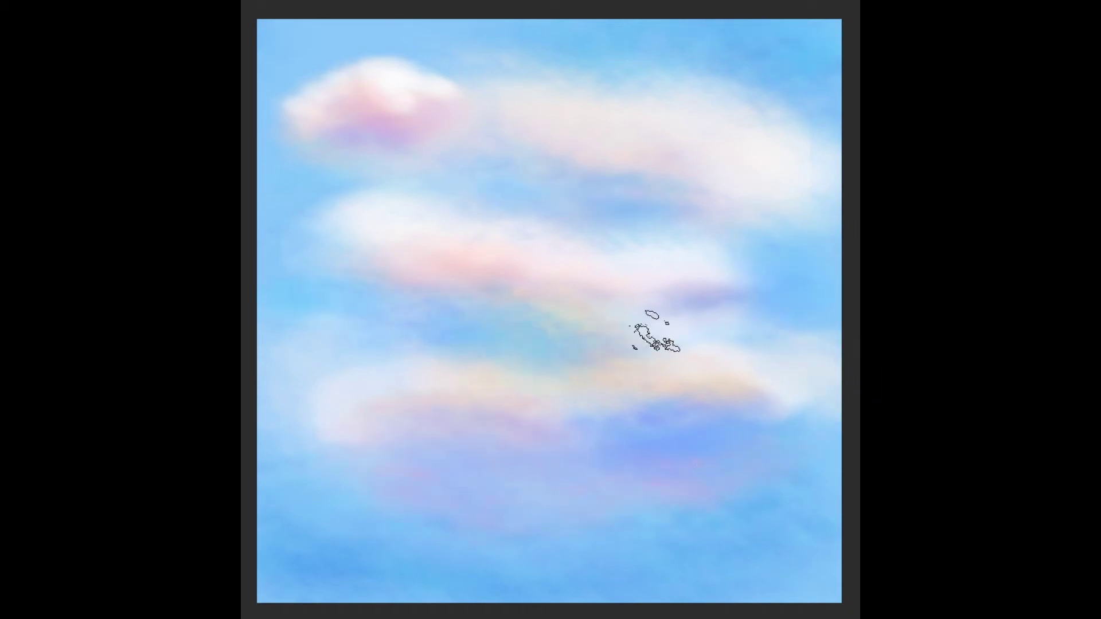
pyautogui.moveTo(367, 516); pyautogui.dragTo(774, 516)
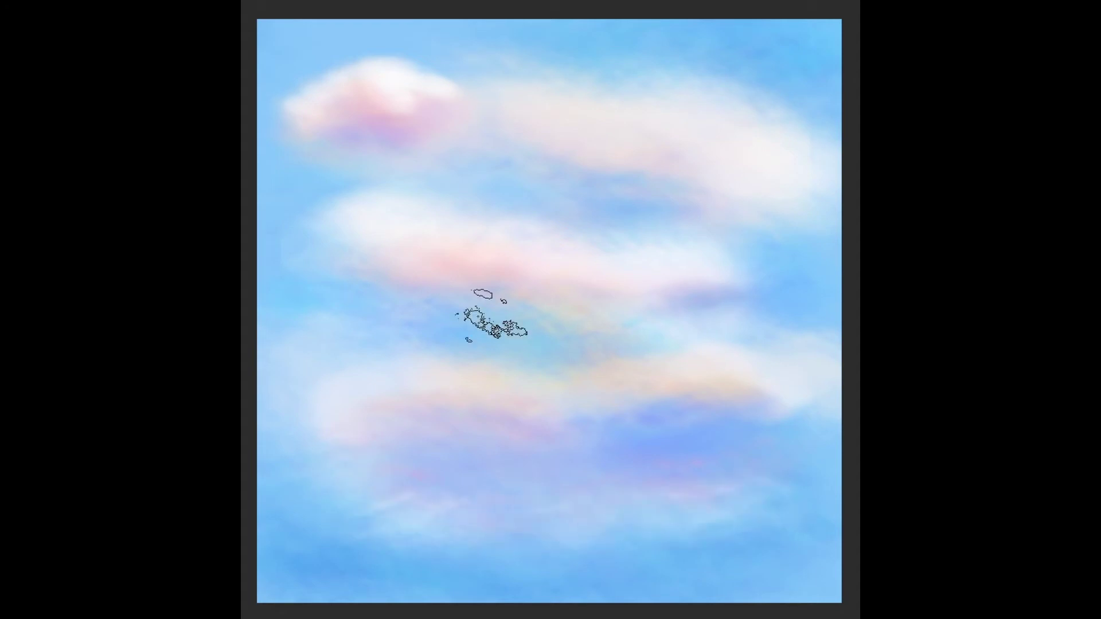
pyautogui.press(']')
pyautogui.press(']')
pyautogui.press(']')
# Step: Shade the lower and upper clouds blue-violet and sweep pink and white across the middle cloud
pyautogui.scroll(-1, 482, 351)
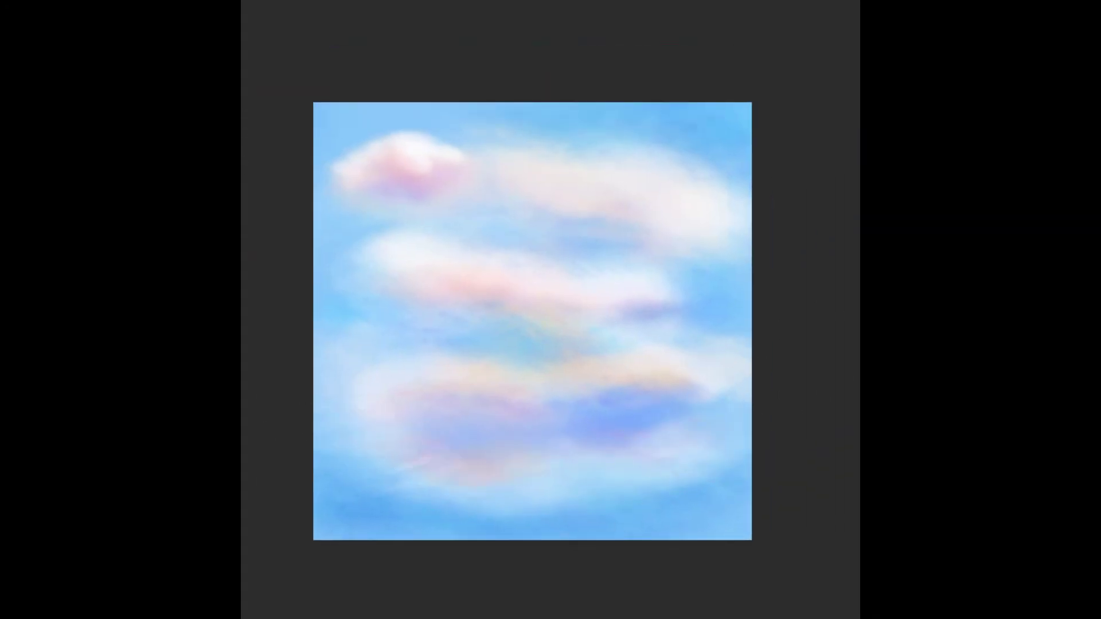
pyautogui.moveTo(603, 437); pyautogui.dragTo(504, 443)
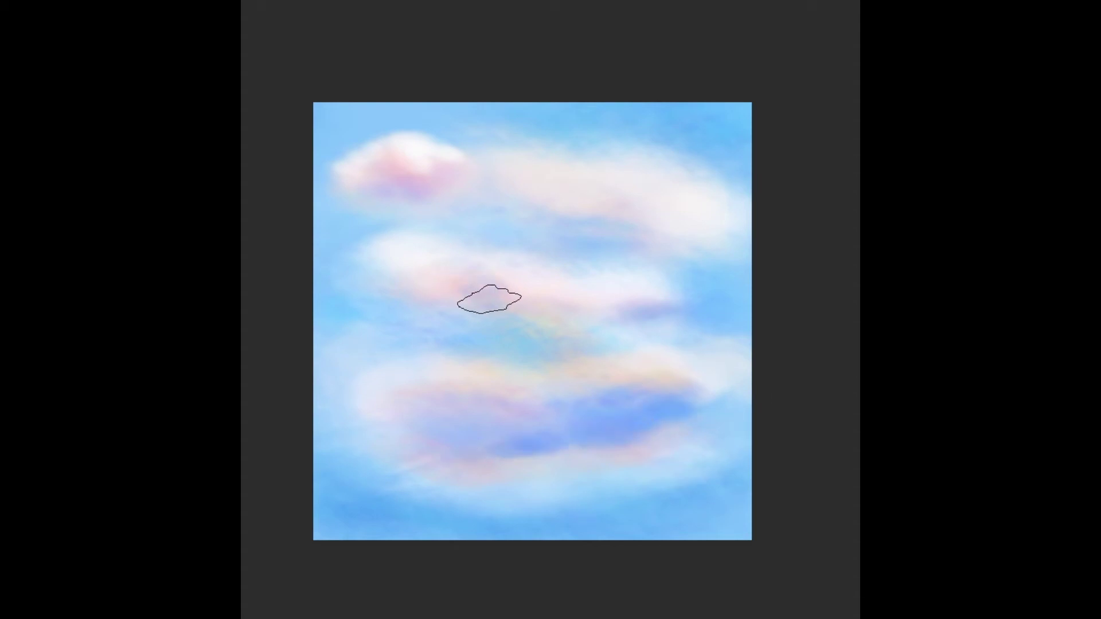
pyautogui.moveTo(402, 280); pyautogui.dragTo(594, 311)
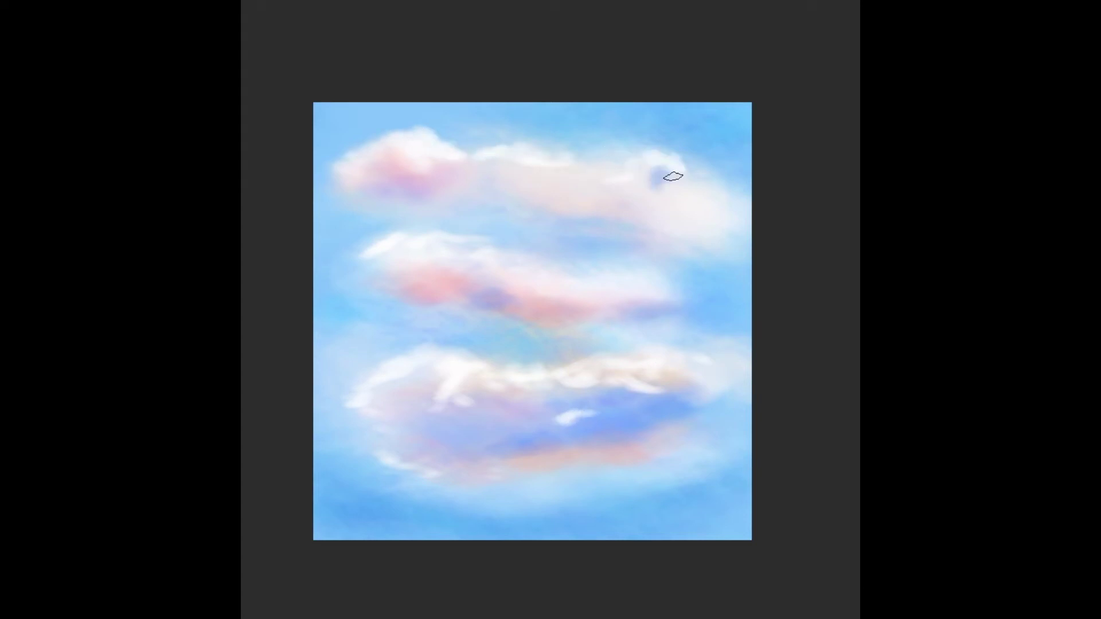
pyautogui.moveTo(673, 177); pyautogui.dragTo(611, 171)
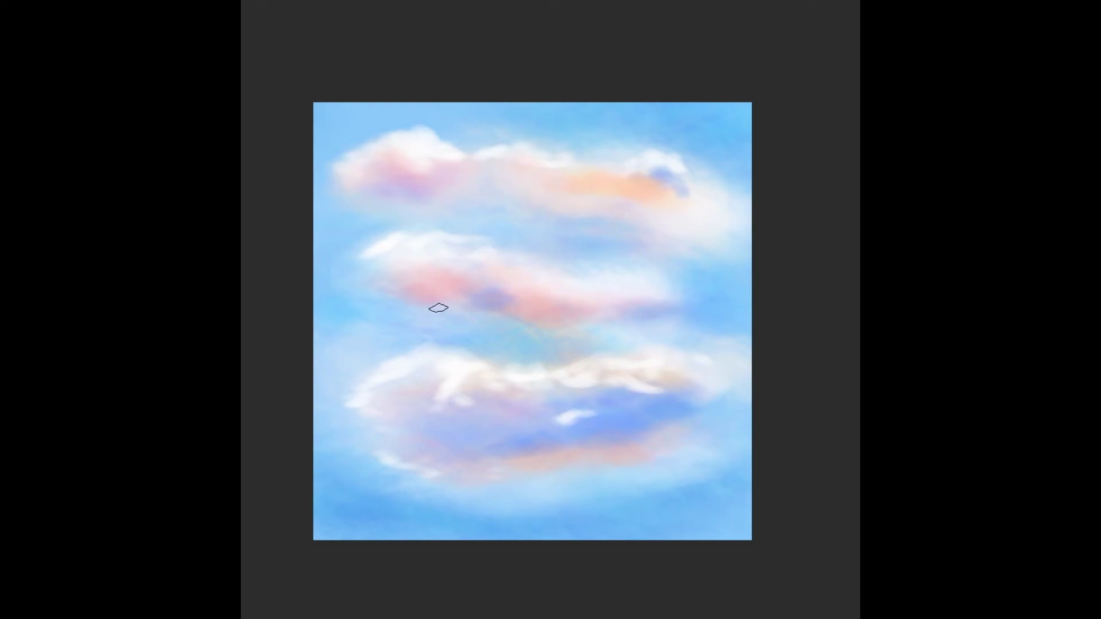
pyautogui.moveTo(386, 279); pyautogui.dragTo(684, 278)
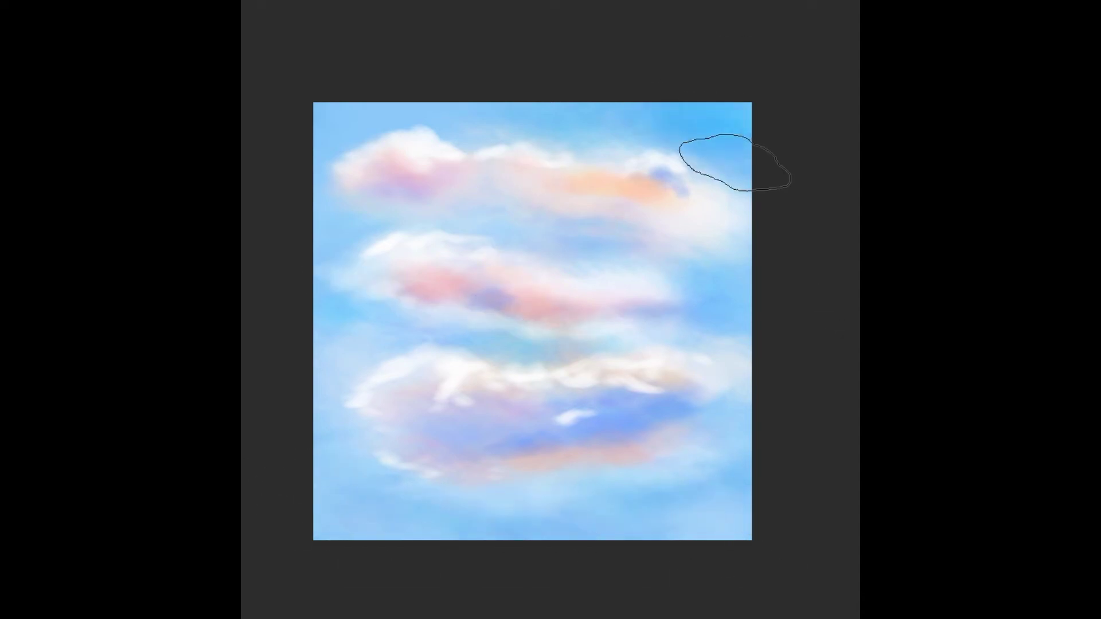
pyautogui.moveTo(475, 448); pyautogui.dragTo(418, 396)
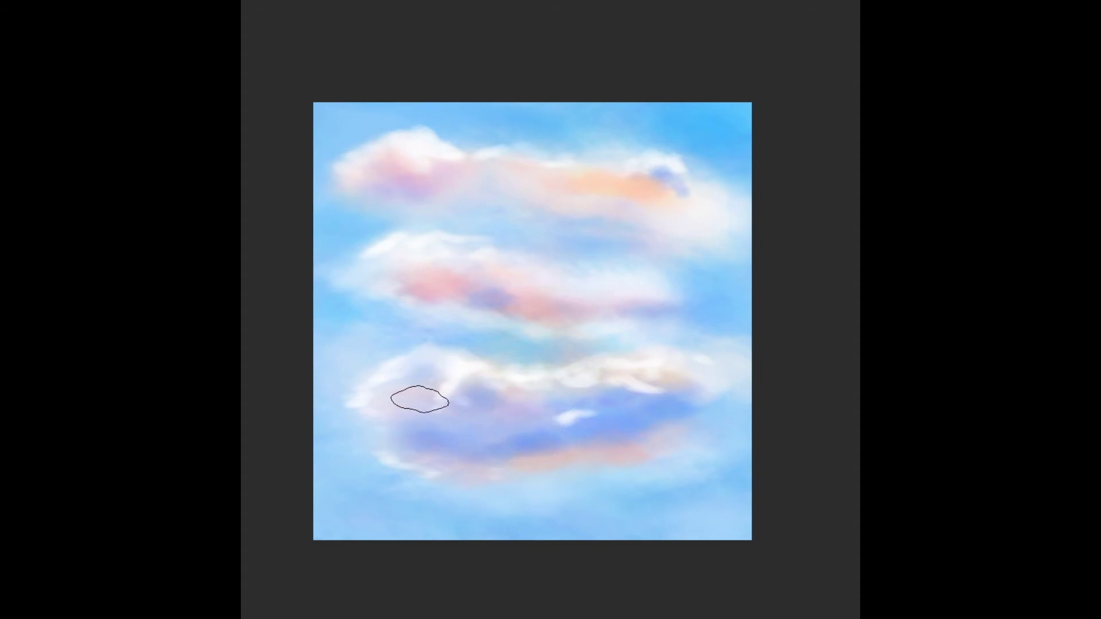
# Step: Lighten the upper cloud's peach end and build white cloud edges on the lower, middle and bottom-right areas
pyautogui.moveTo(675, 207); pyautogui.dragTo(653, 218)
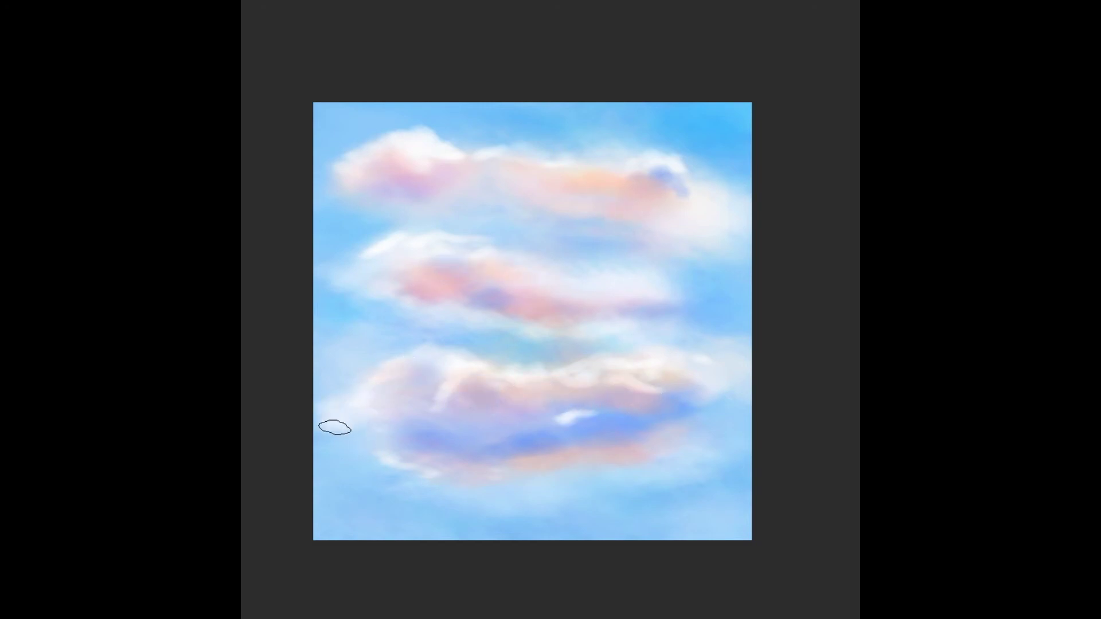
pyautogui.moveTo(334, 427); pyautogui.dragTo(410, 423)
pyautogui.moveTo(686, 280)
pyautogui.mouseDown()
pyautogui.moveTo(644, 290)
pyautogui.moveTo(714, 330)
pyautogui.moveTo(628, 307)
pyautogui.mouseUp()
pyautogui.press('alt')
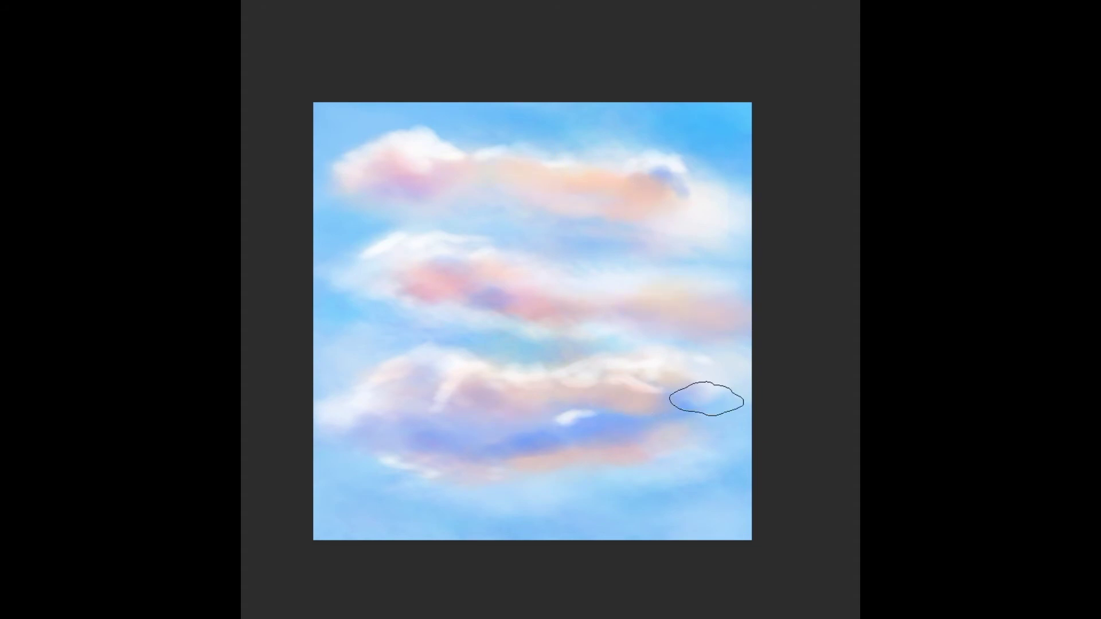
pyautogui.moveTo(693, 473); pyautogui.dragTo(718, 518)
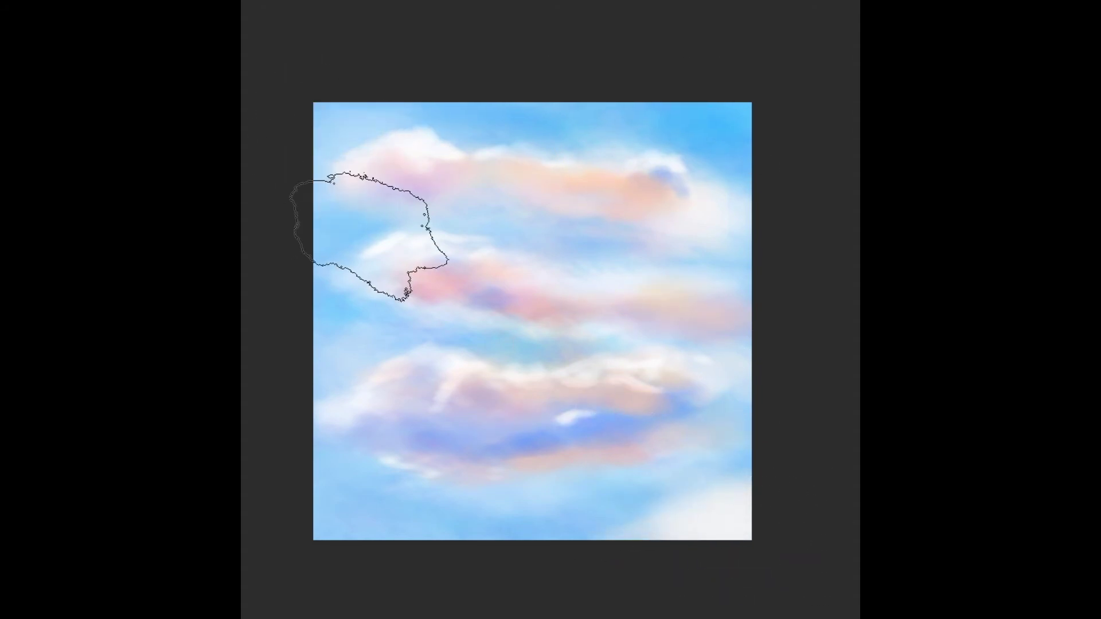
# Step: Whiten the top-left clouds and upper sky, with a cyan band below the middle cloud
pyautogui.moveTo(370, 236); pyautogui.dragTo(401, 149)
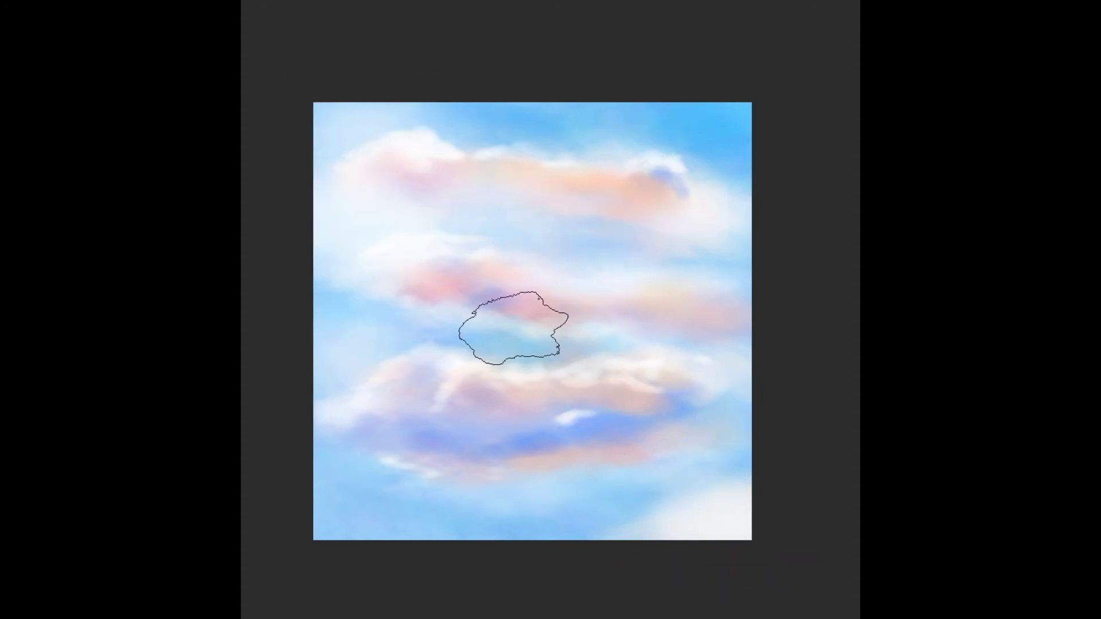
pyautogui.moveTo(513, 328)
pyautogui.mouseDown()
pyautogui.moveTo(435, 334)
pyautogui.moveTo(503, 348)
pyautogui.moveTo(654, 344)
pyautogui.mouseUp()
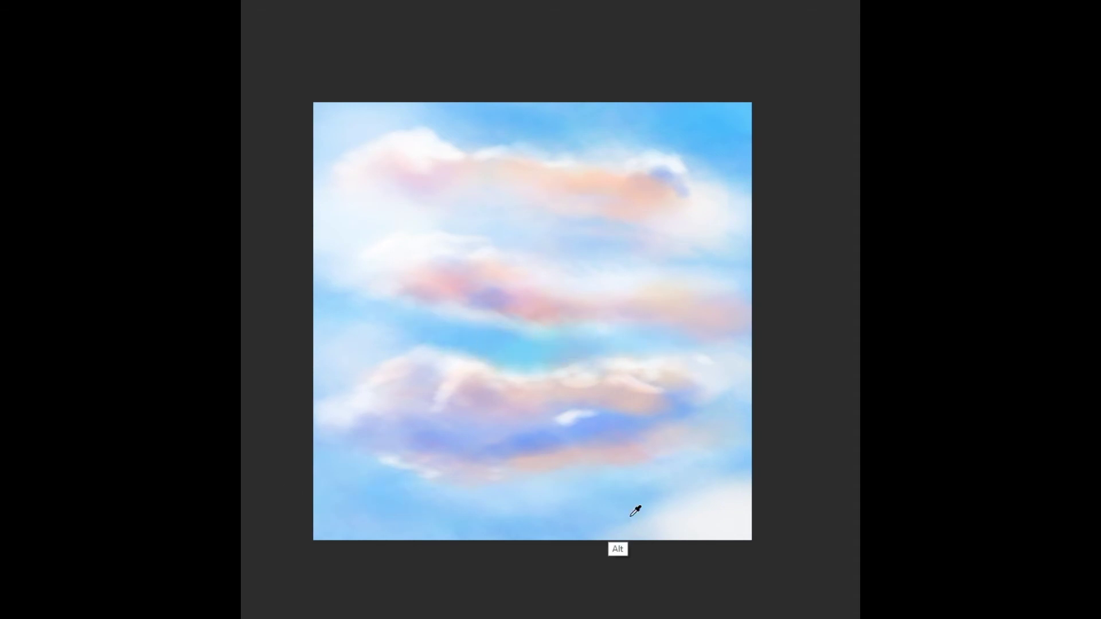
pyautogui.moveTo(436, 115); pyautogui.dragTo(631, 140)
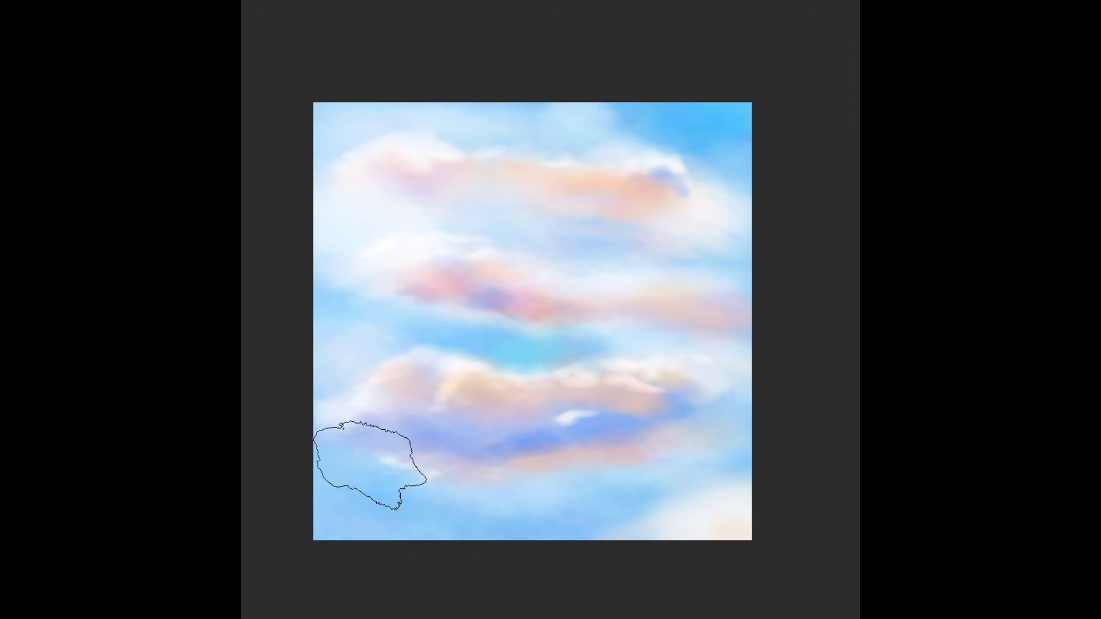
# Step: Warm the bottom-left sky with peach and work purple and pink into the lower cloud
pyautogui.moveTo(369, 467); pyautogui.dragTo(466, 521)
pyautogui.moveTo(410, 344); pyautogui.dragTo(355, 327)
pyautogui.moveTo(355, 436)
pyautogui.mouseDown()
pyautogui.moveTo(466, 430)
pyautogui.moveTo(505, 413)
pyautogui.mouseUp()
pyautogui.keyDown('alt'); pyautogui.click(539, 388); pyautogui.keyUp('alt')
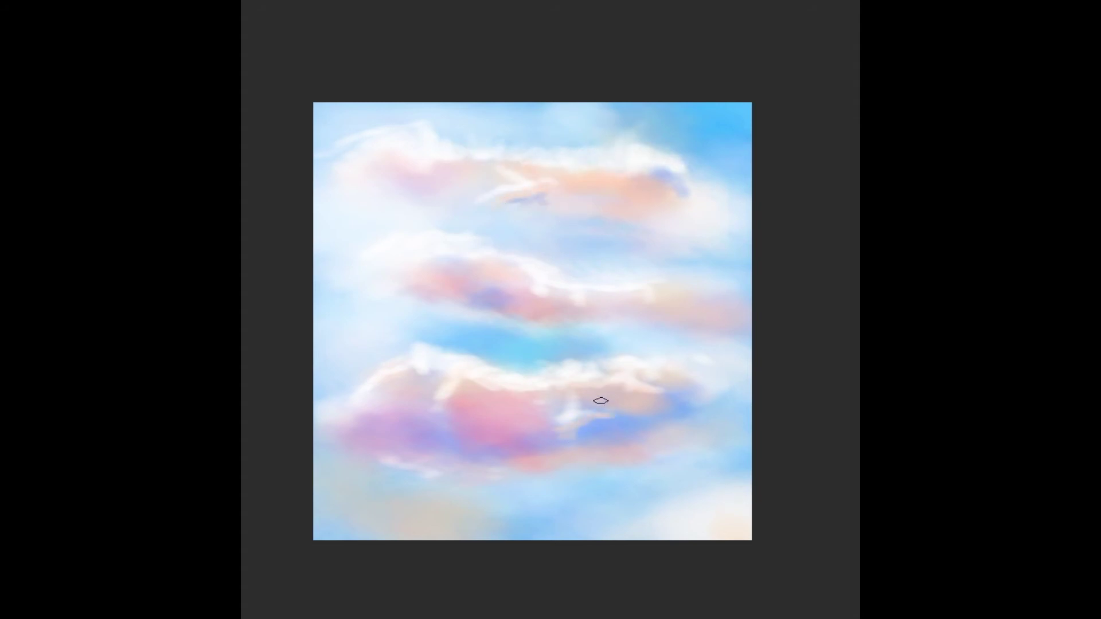
# Step: Undo trial white strokes in the lower left and glaze pink-lavender over the top cloud's blue streak
pyautogui.moveTo(333, 498); pyautogui.dragTo(386, 453)
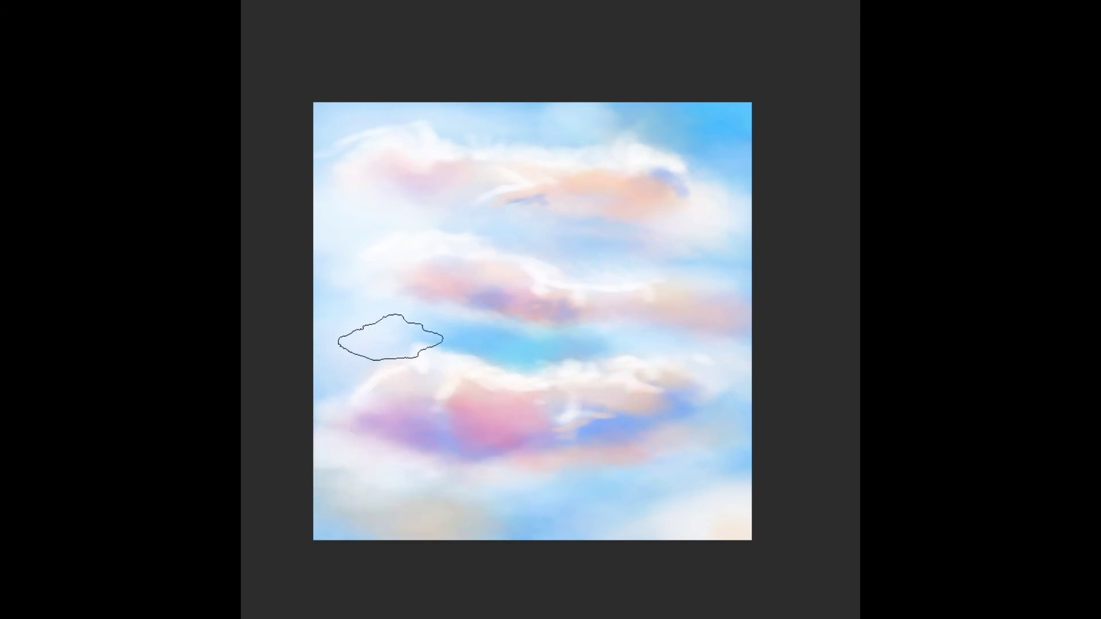
pyautogui.hotkey('ctrl', 'z')
pyautogui.moveTo(459, 226)
pyautogui.mouseDown()
pyautogui.moveTo(523, 229)
pyautogui.moveTo(651, 265)
pyautogui.mouseUp()
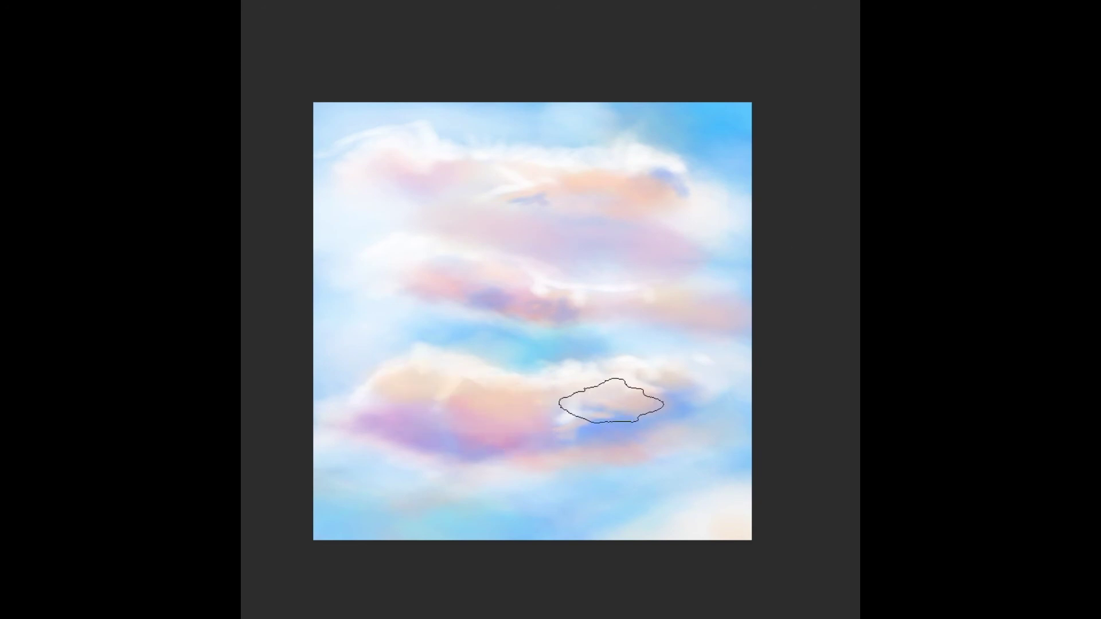
pyautogui.moveTo(550, 190); pyautogui.dragTo(605, 179)
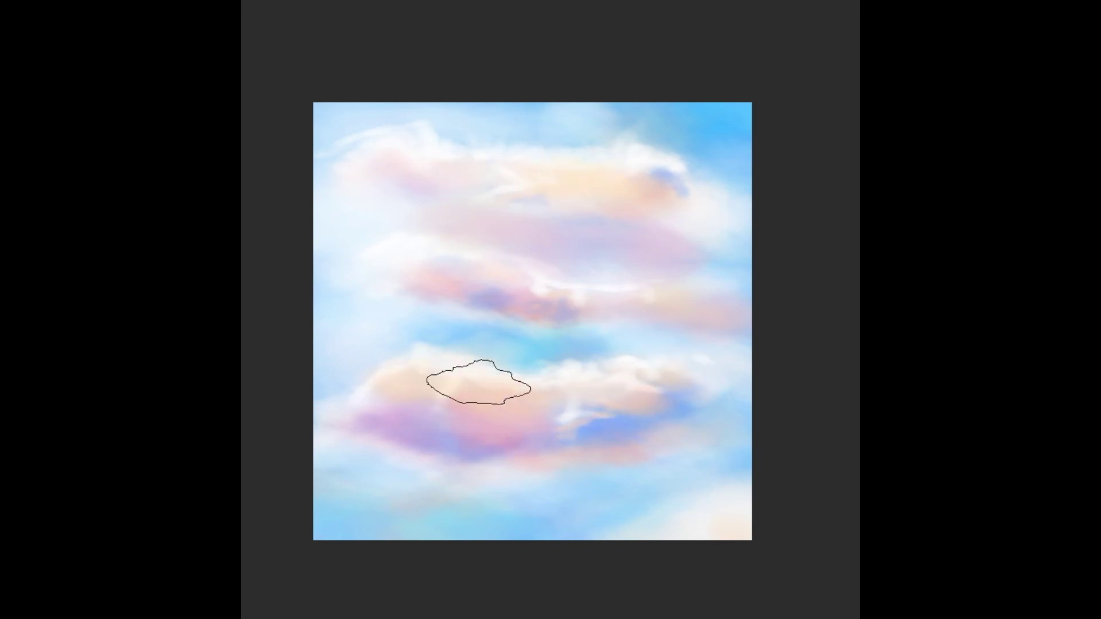
# Step: With a smaller scattered brush, soften the middle cloud's purple and repaint the top cloud pale white-yellow
pyautogui.press('.')
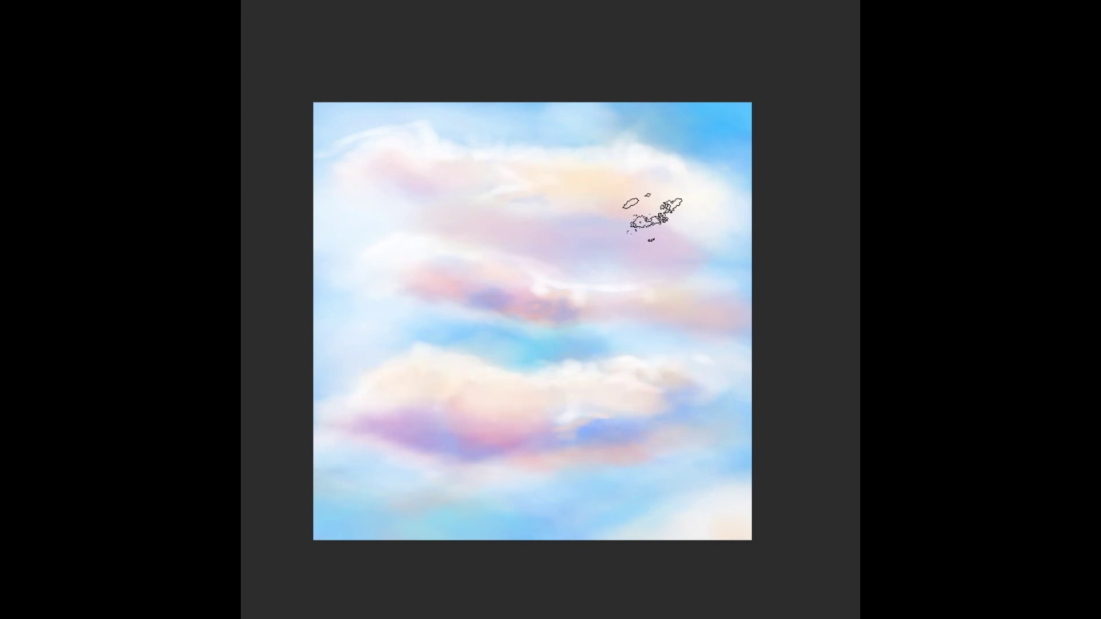
pyautogui.moveTo(436, 321); pyautogui.dragTo(568, 298)
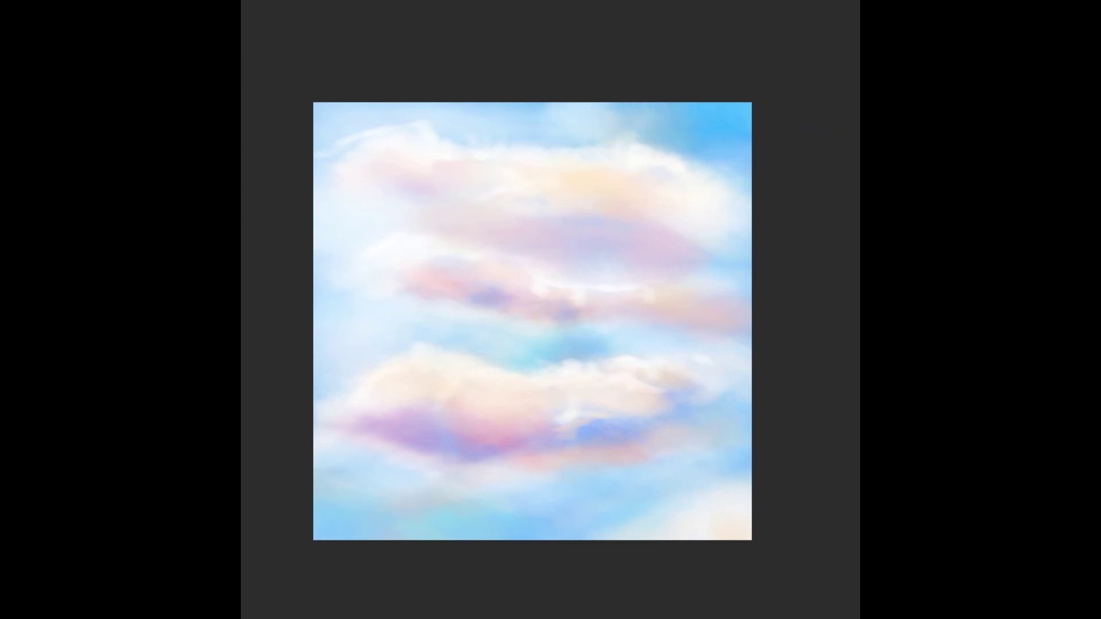
pyautogui.moveTo(344, 132)
pyautogui.mouseDown()
pyautogui.moveTo(381, 167)
pyautogui.moveTo(545, 132)
pyautogui.mouseUp()
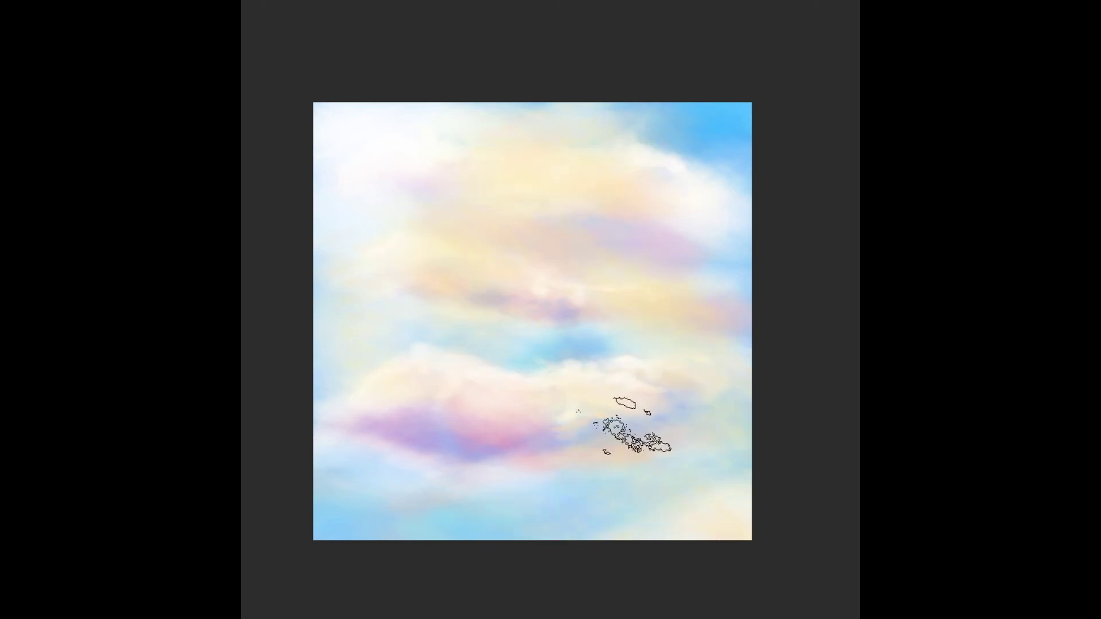
pyautogui.hotkey('ctrl', '+')
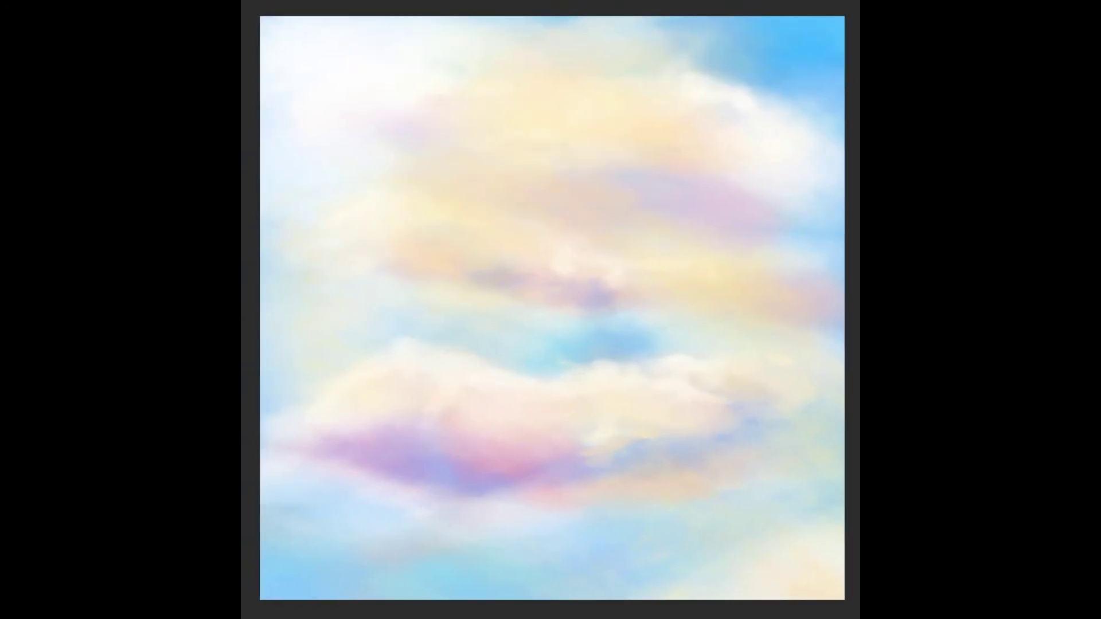